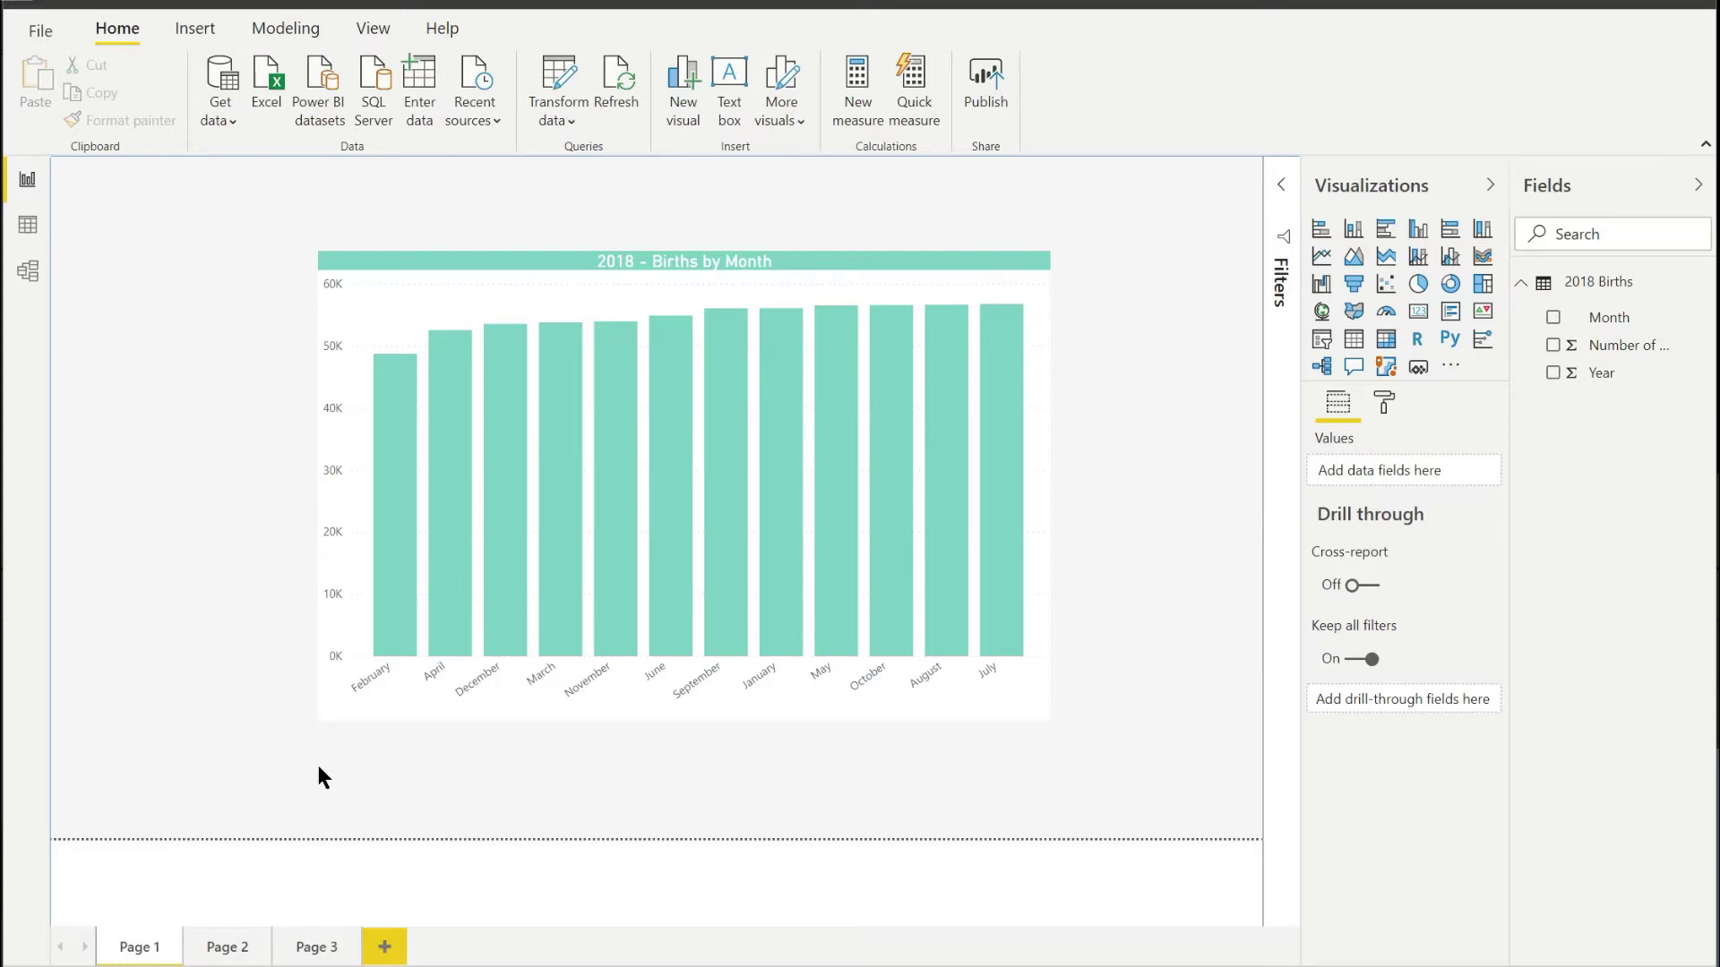
# Sort the 2018 Births by Month chart by Month in ascending order
pyautogui.click(1035, 242)
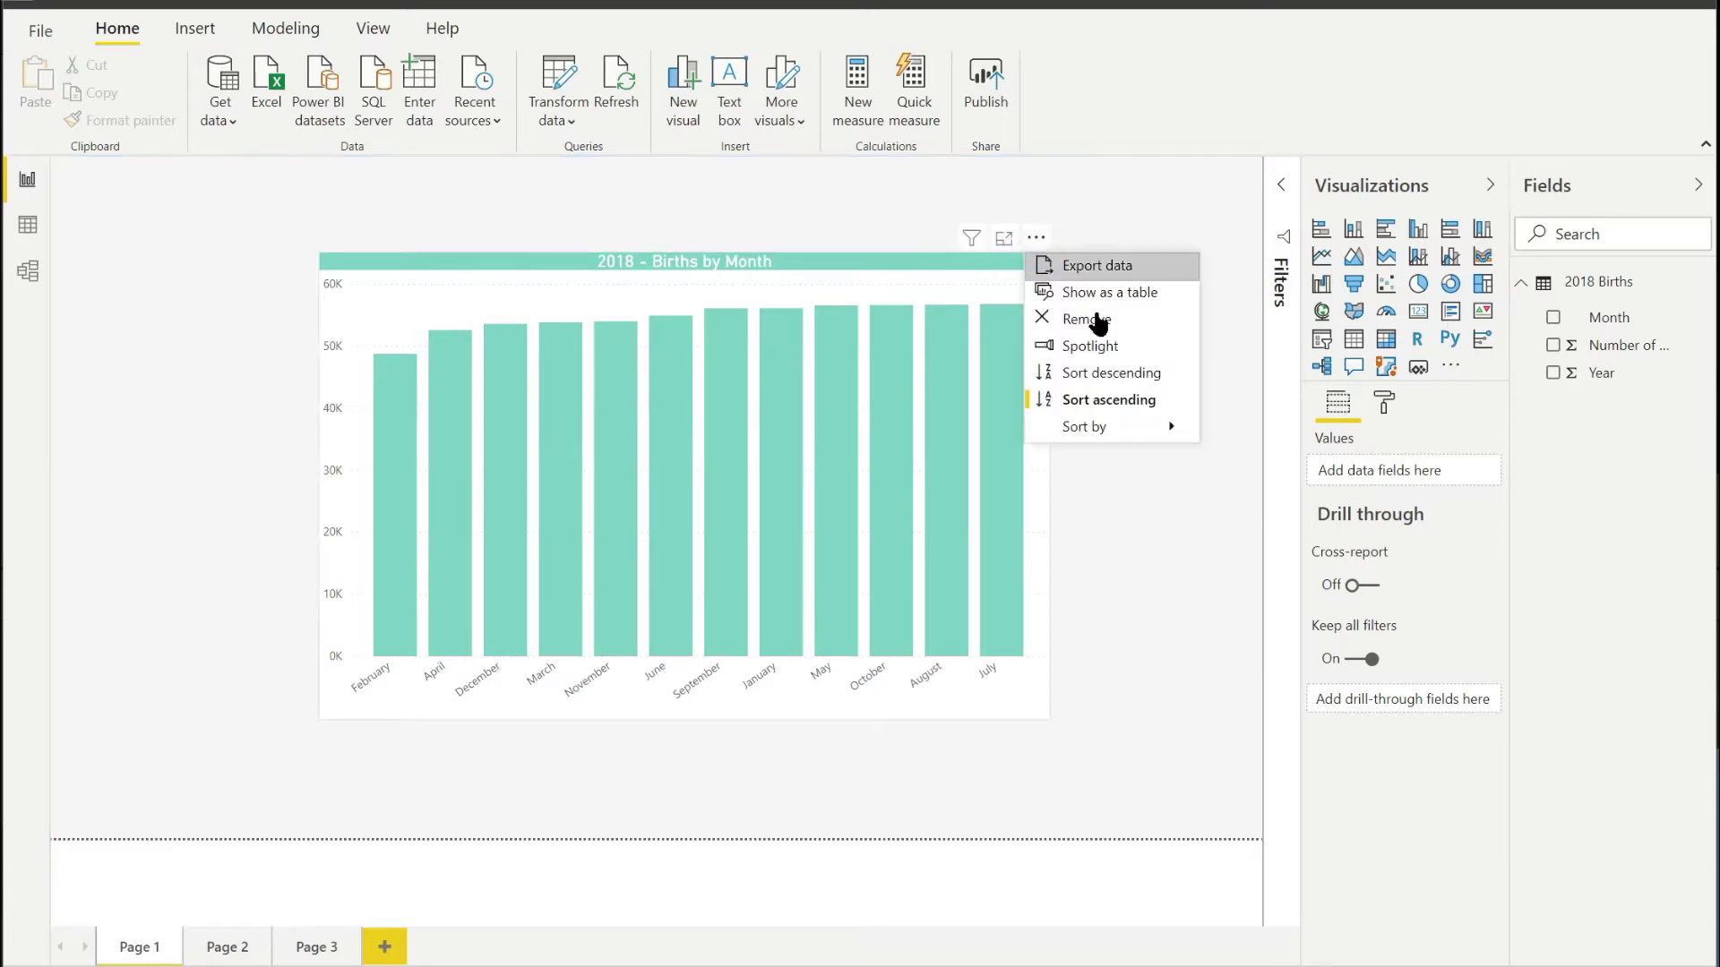
pyautogui.moveTo(1135, 423)
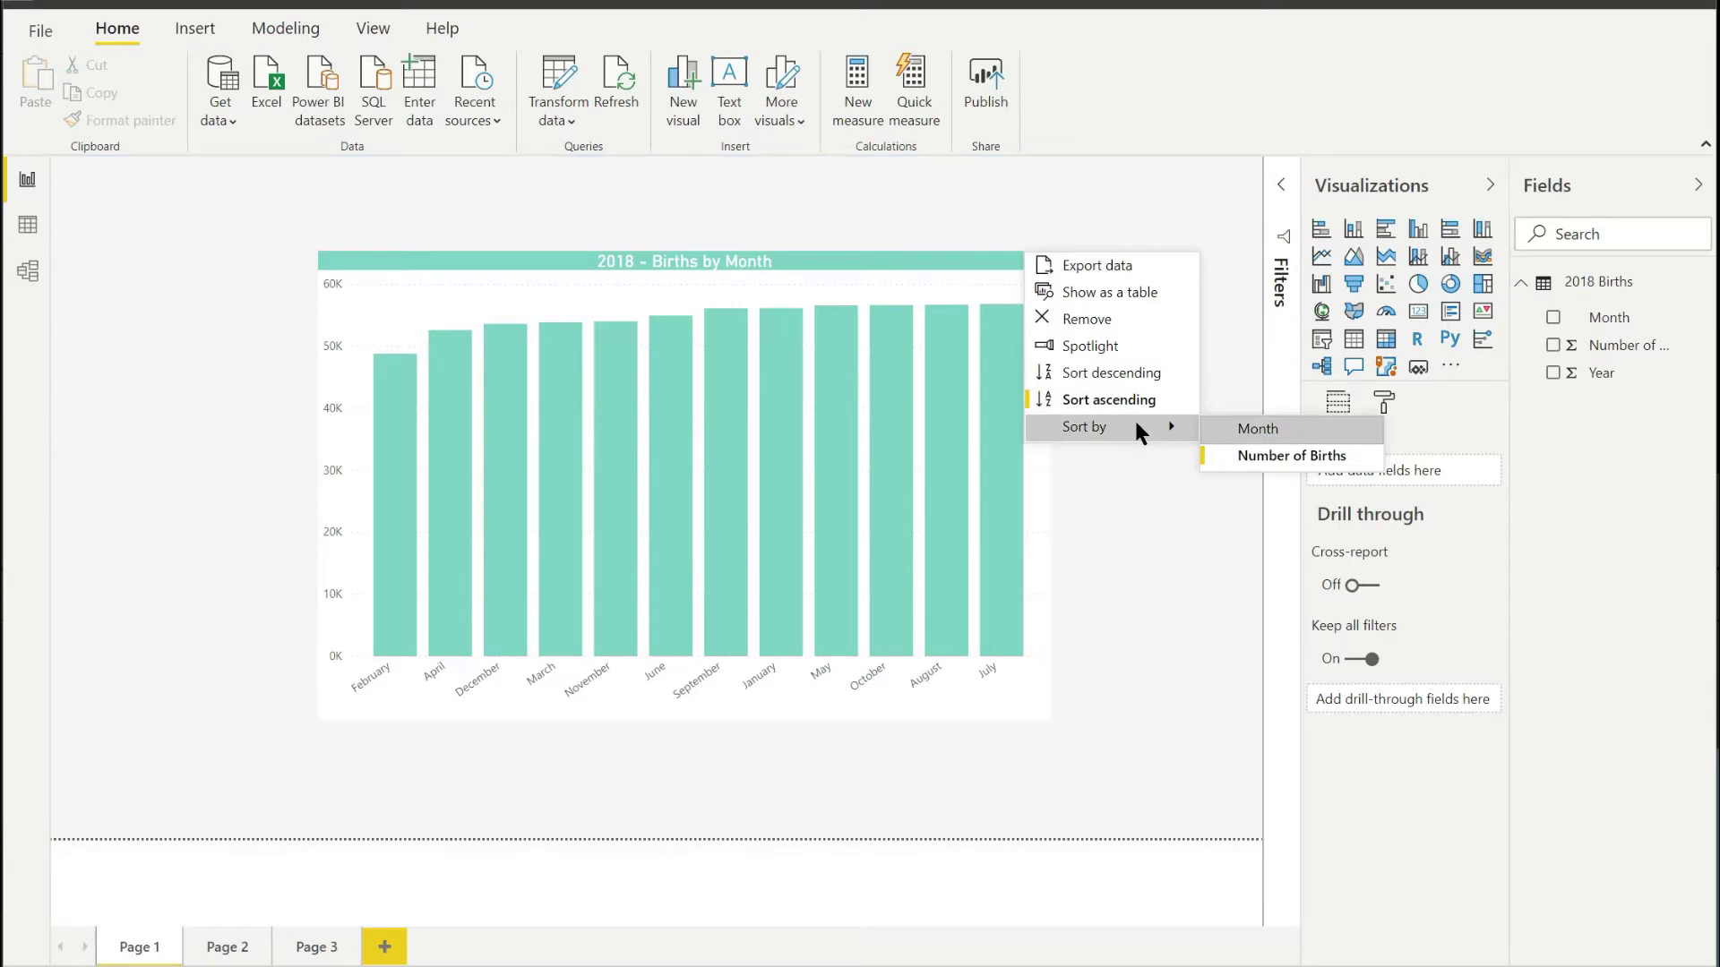
pyautogui.click(1257, 422)
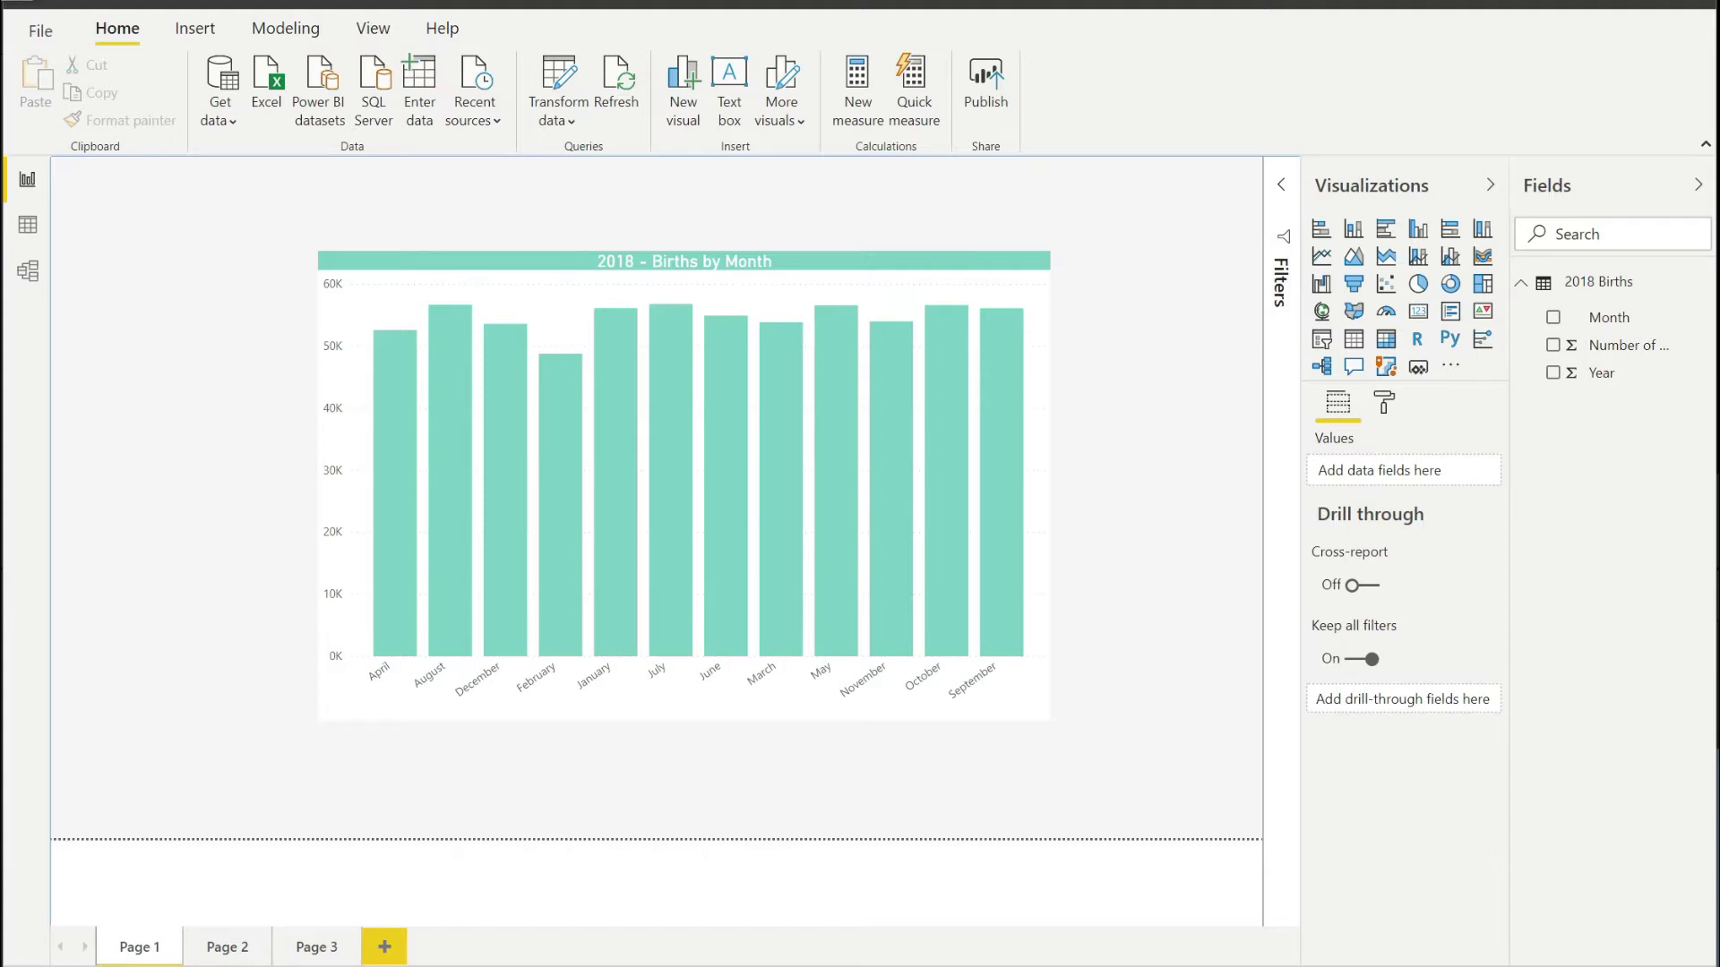
pyautogui.hotkey('alt', 'Tab')
# Import Month Order.csv through the Text/CSV source and load it as a table
pyautogui.click(229, 122)
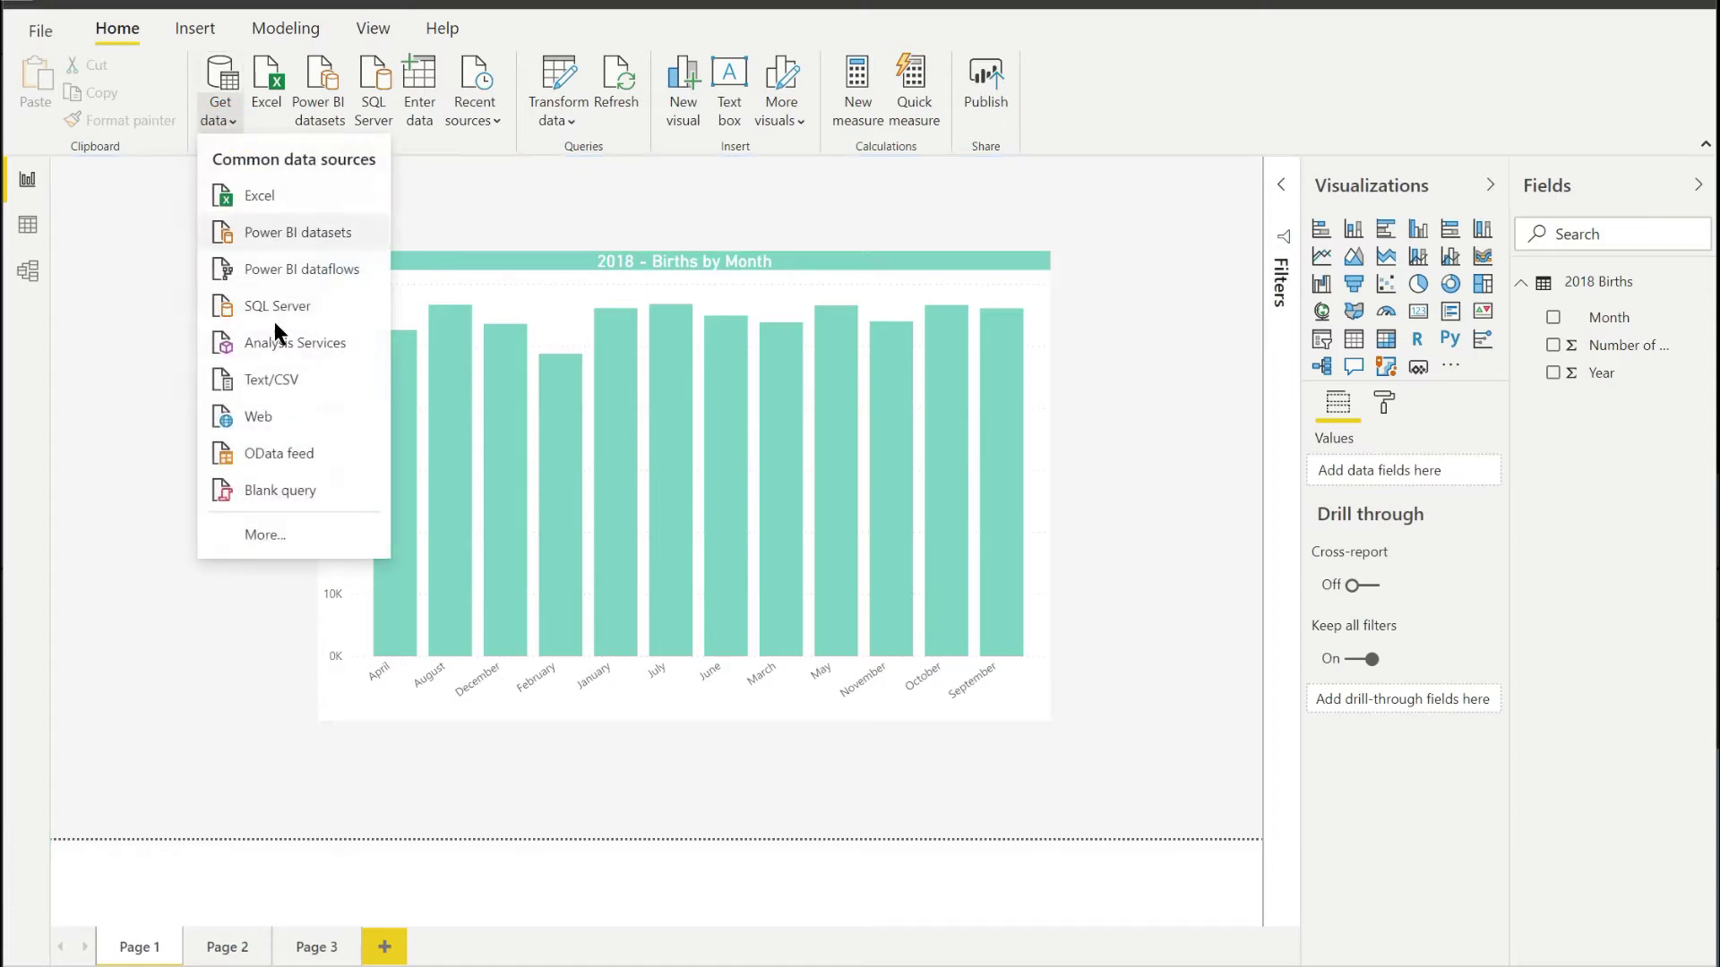
pyautogui.click(282, 380)
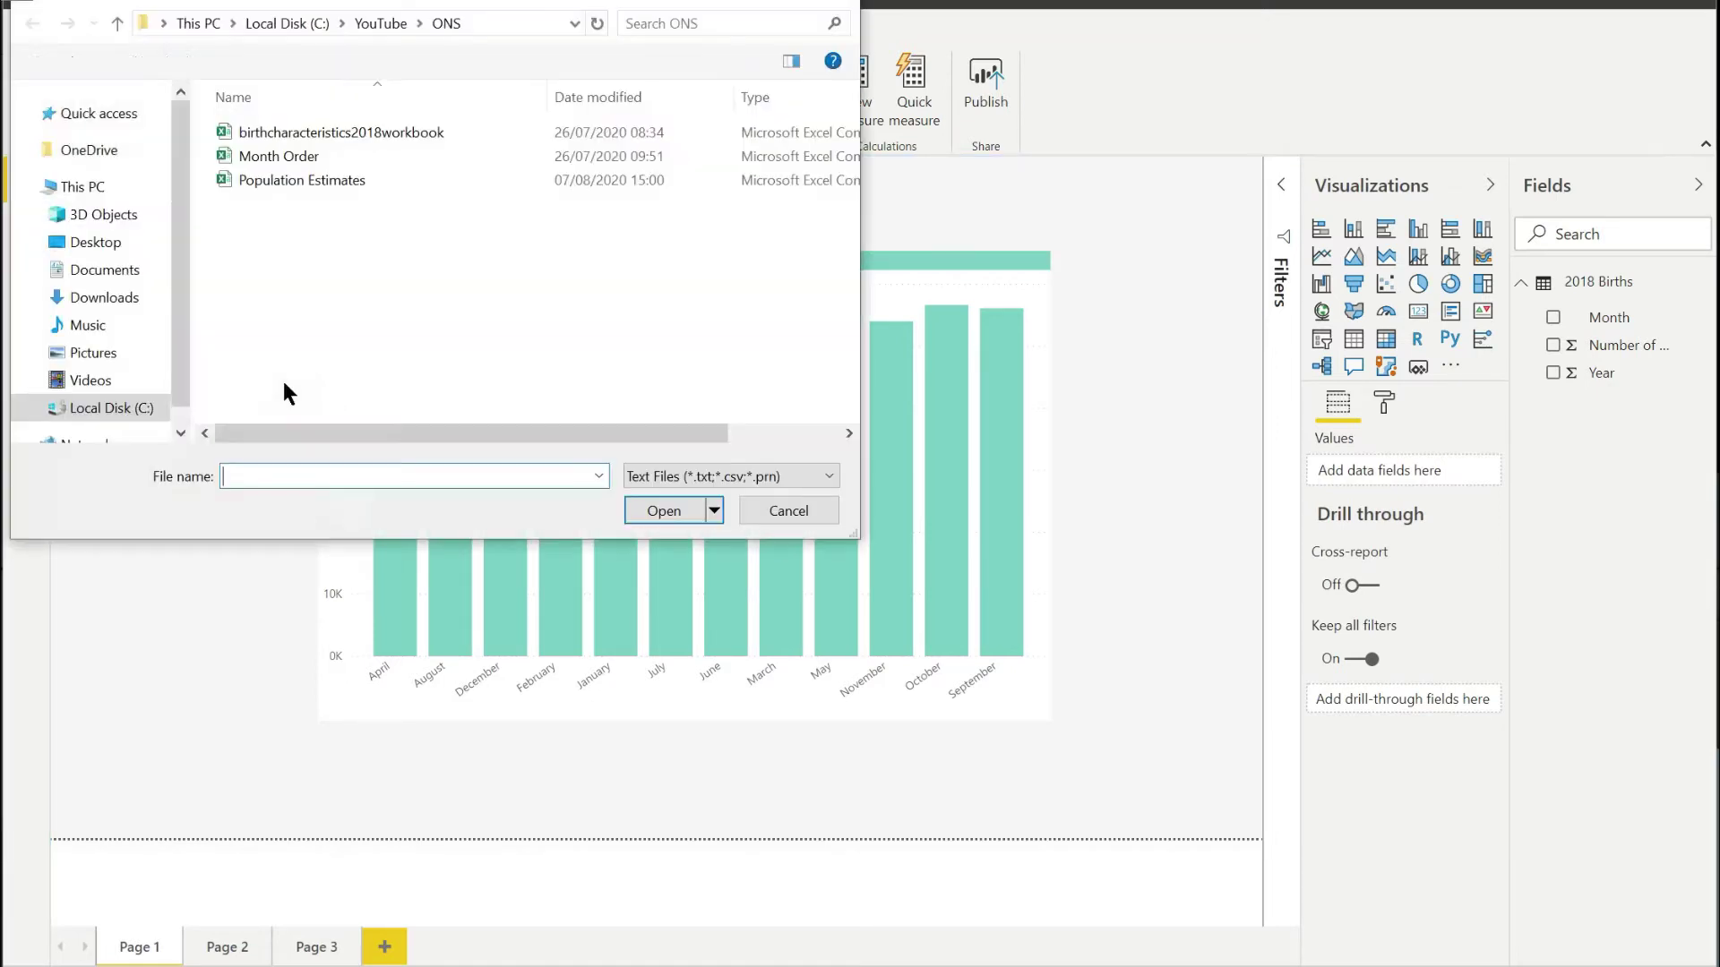
pyautogui.doubleClick(276, 156)
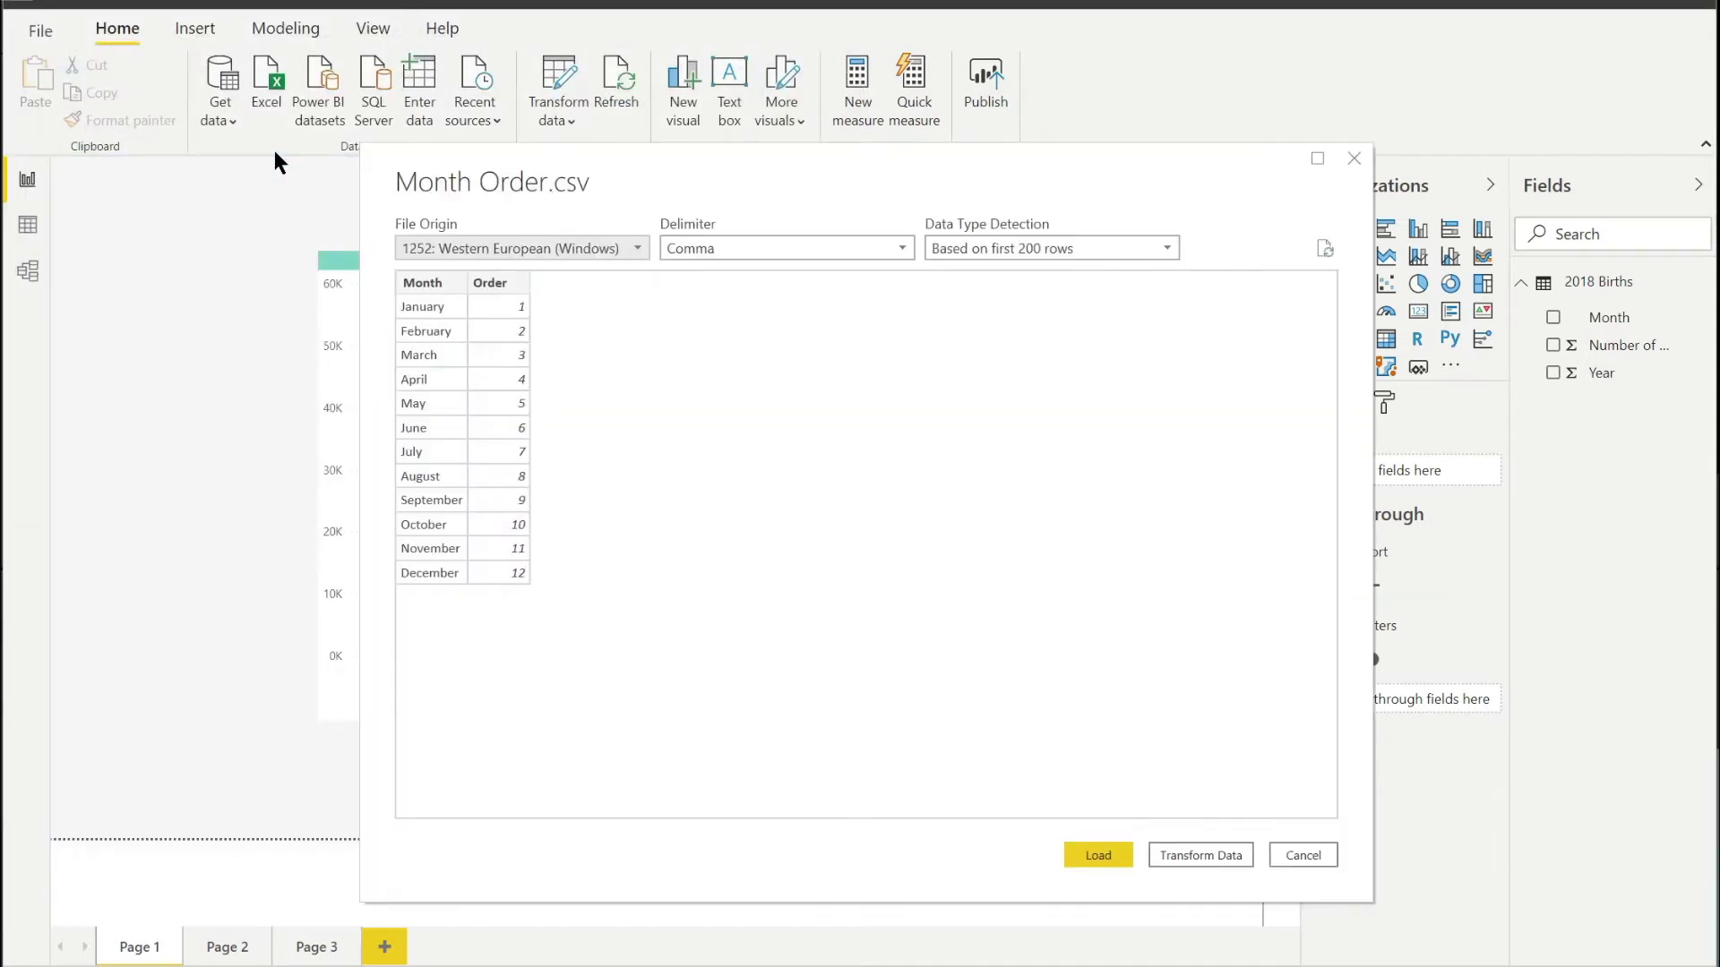
pyautogui.click(1095, 854)
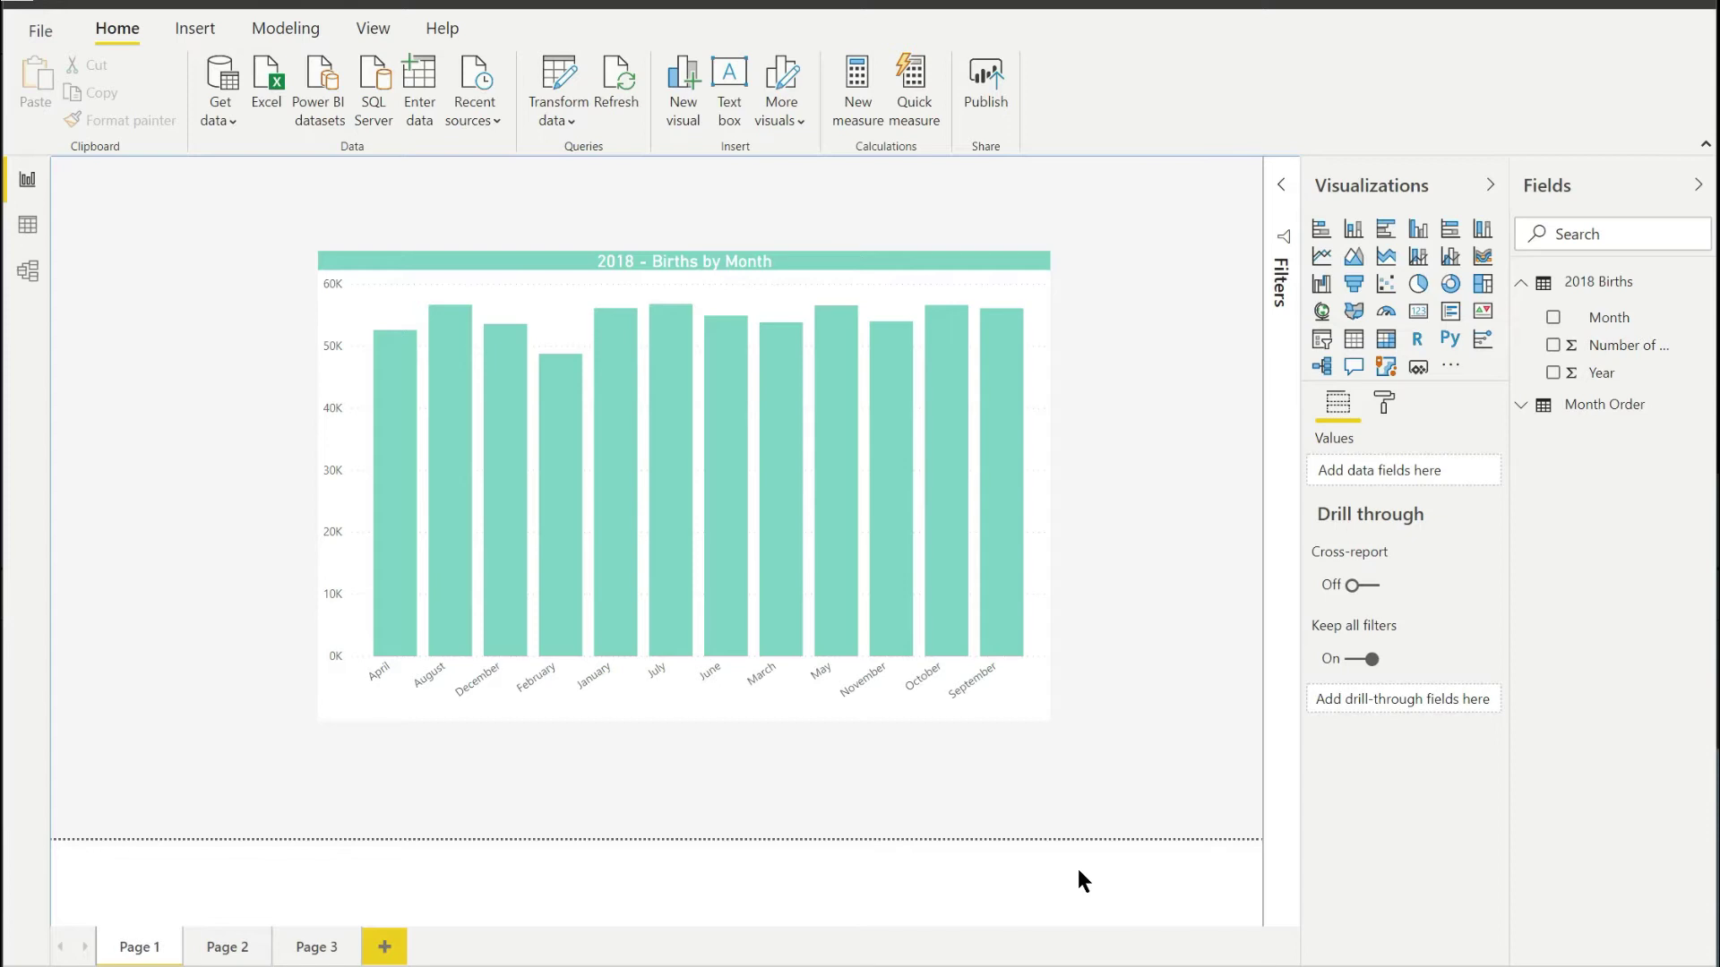
# In Data view, set the Month Order table's Month column to sort by Order
pyautogui.click(29, 227)
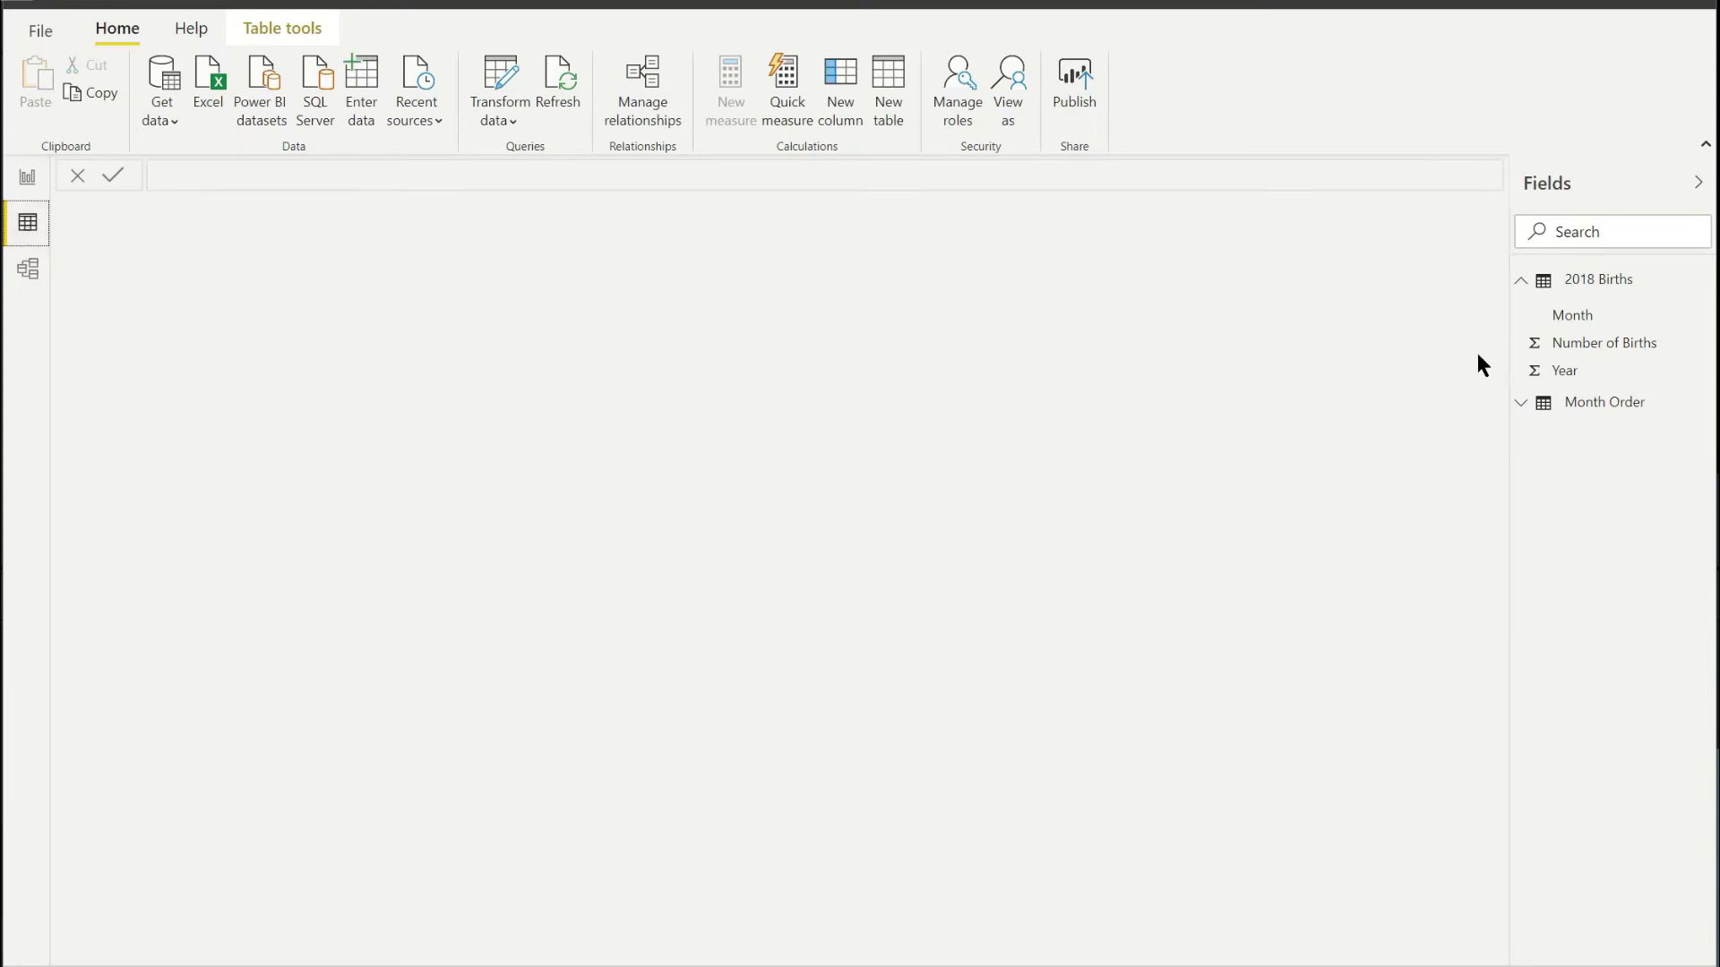
pyautogui.click(1602, 413)
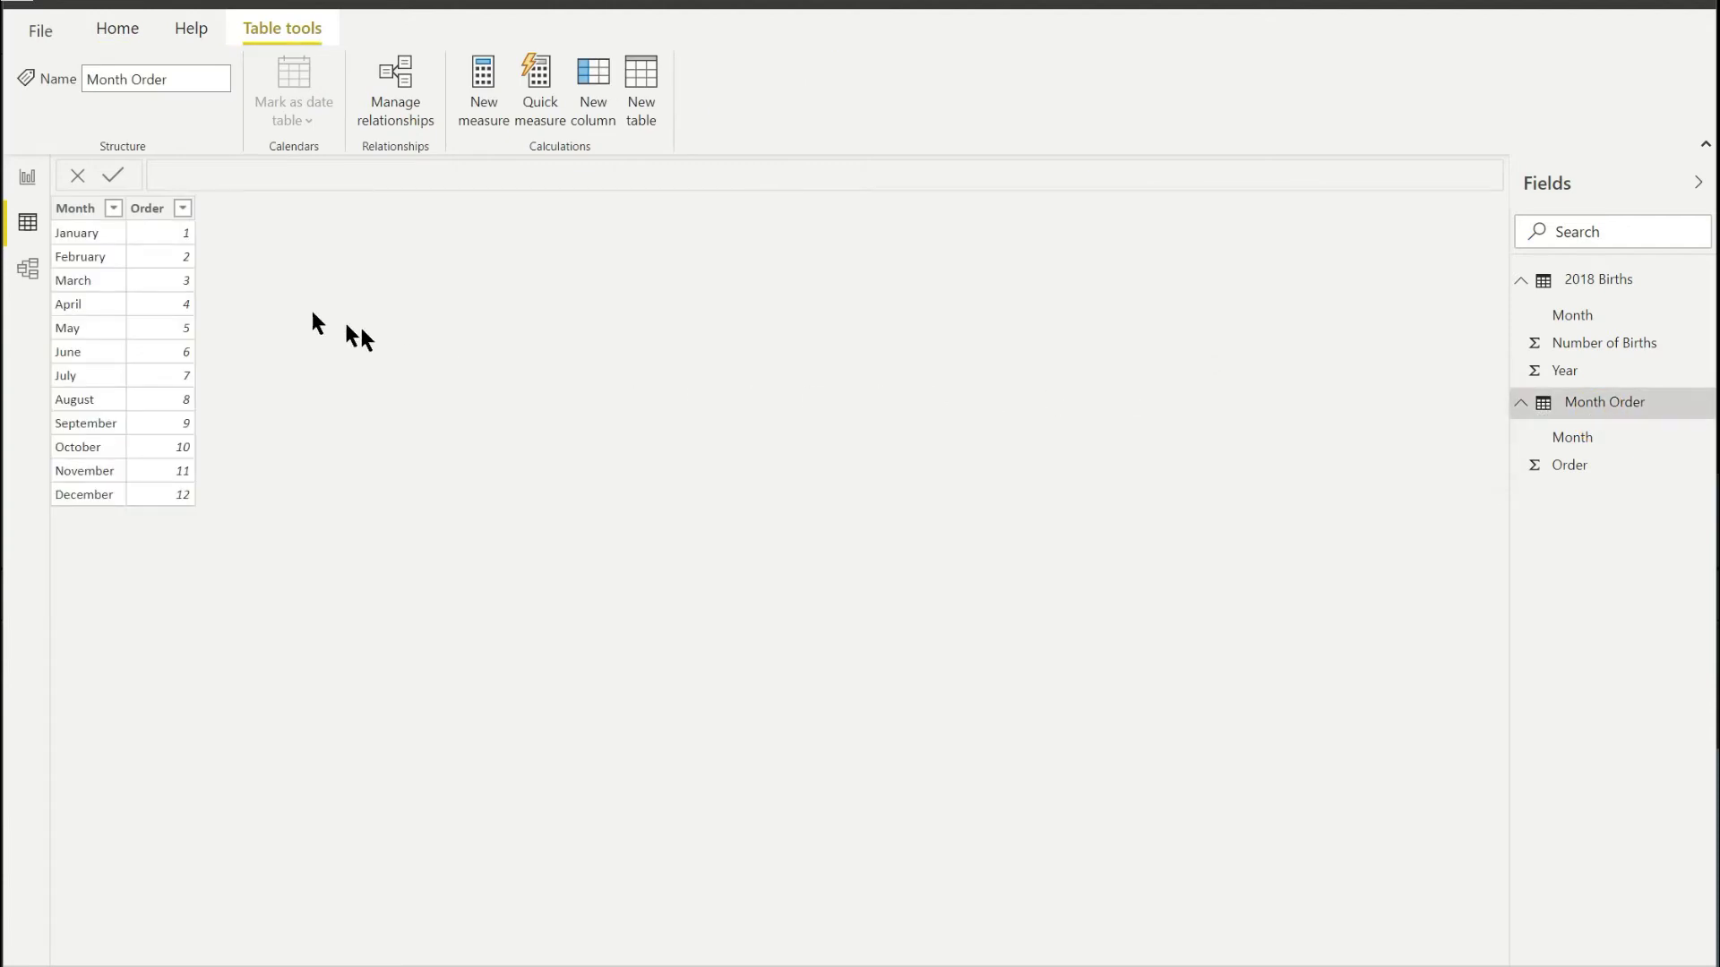
pyautogui.click(76, 213)
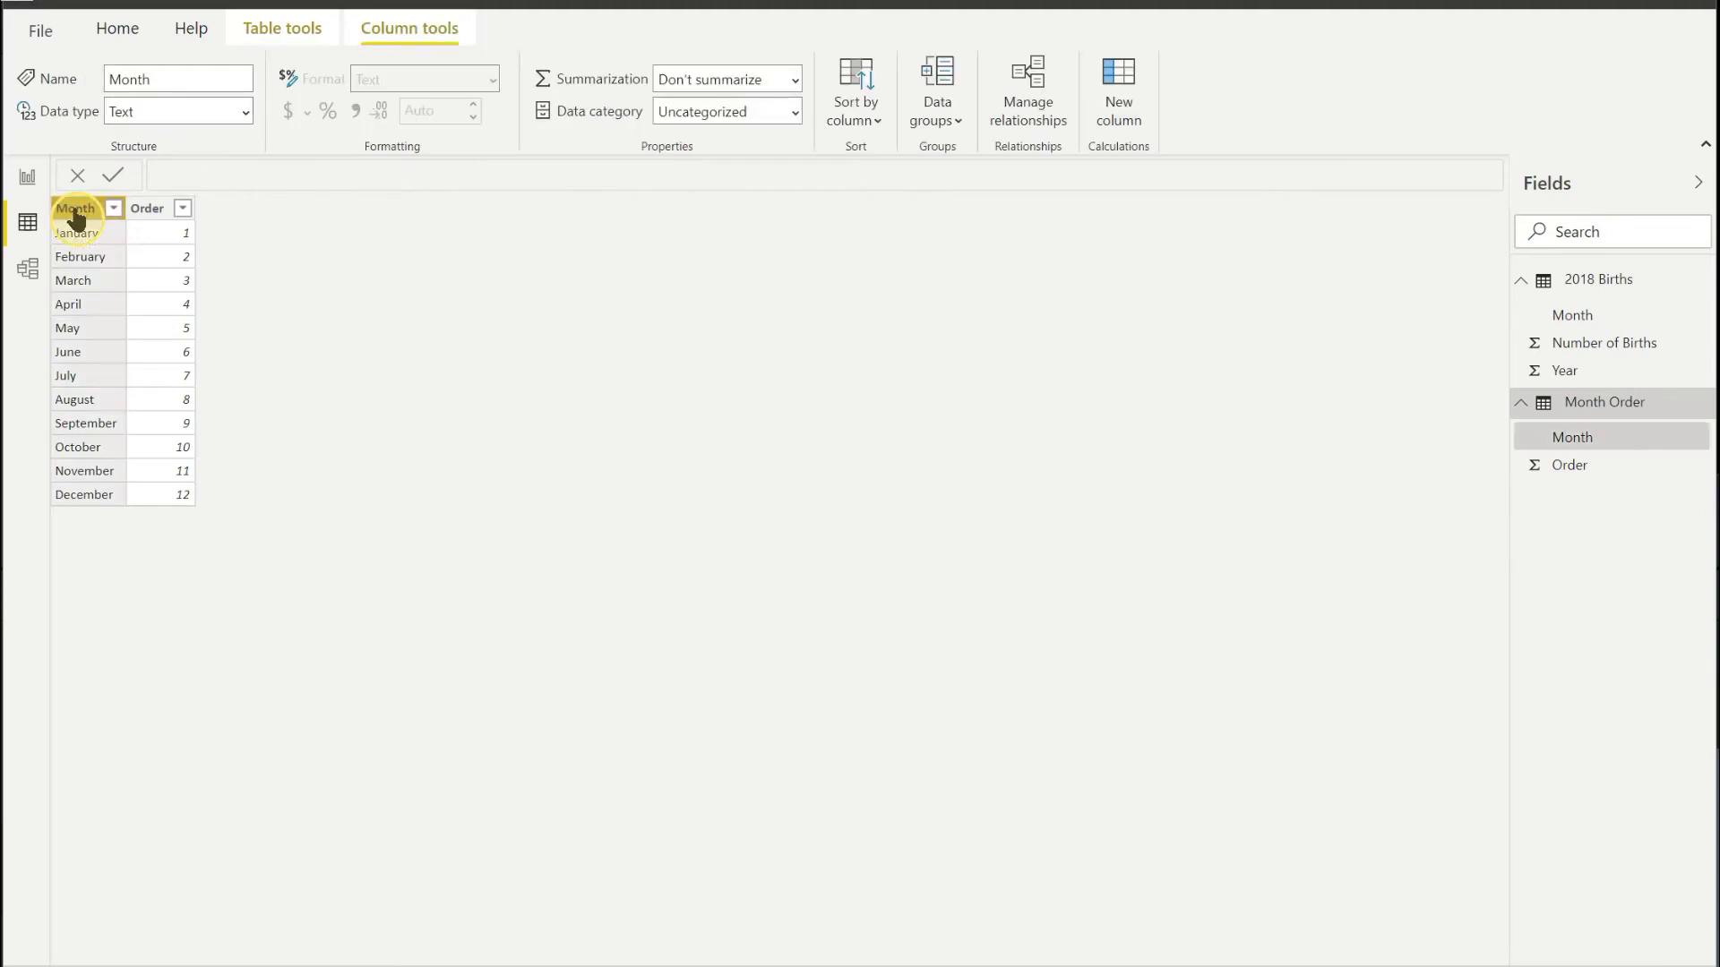
pyautogui.click(866, 126)
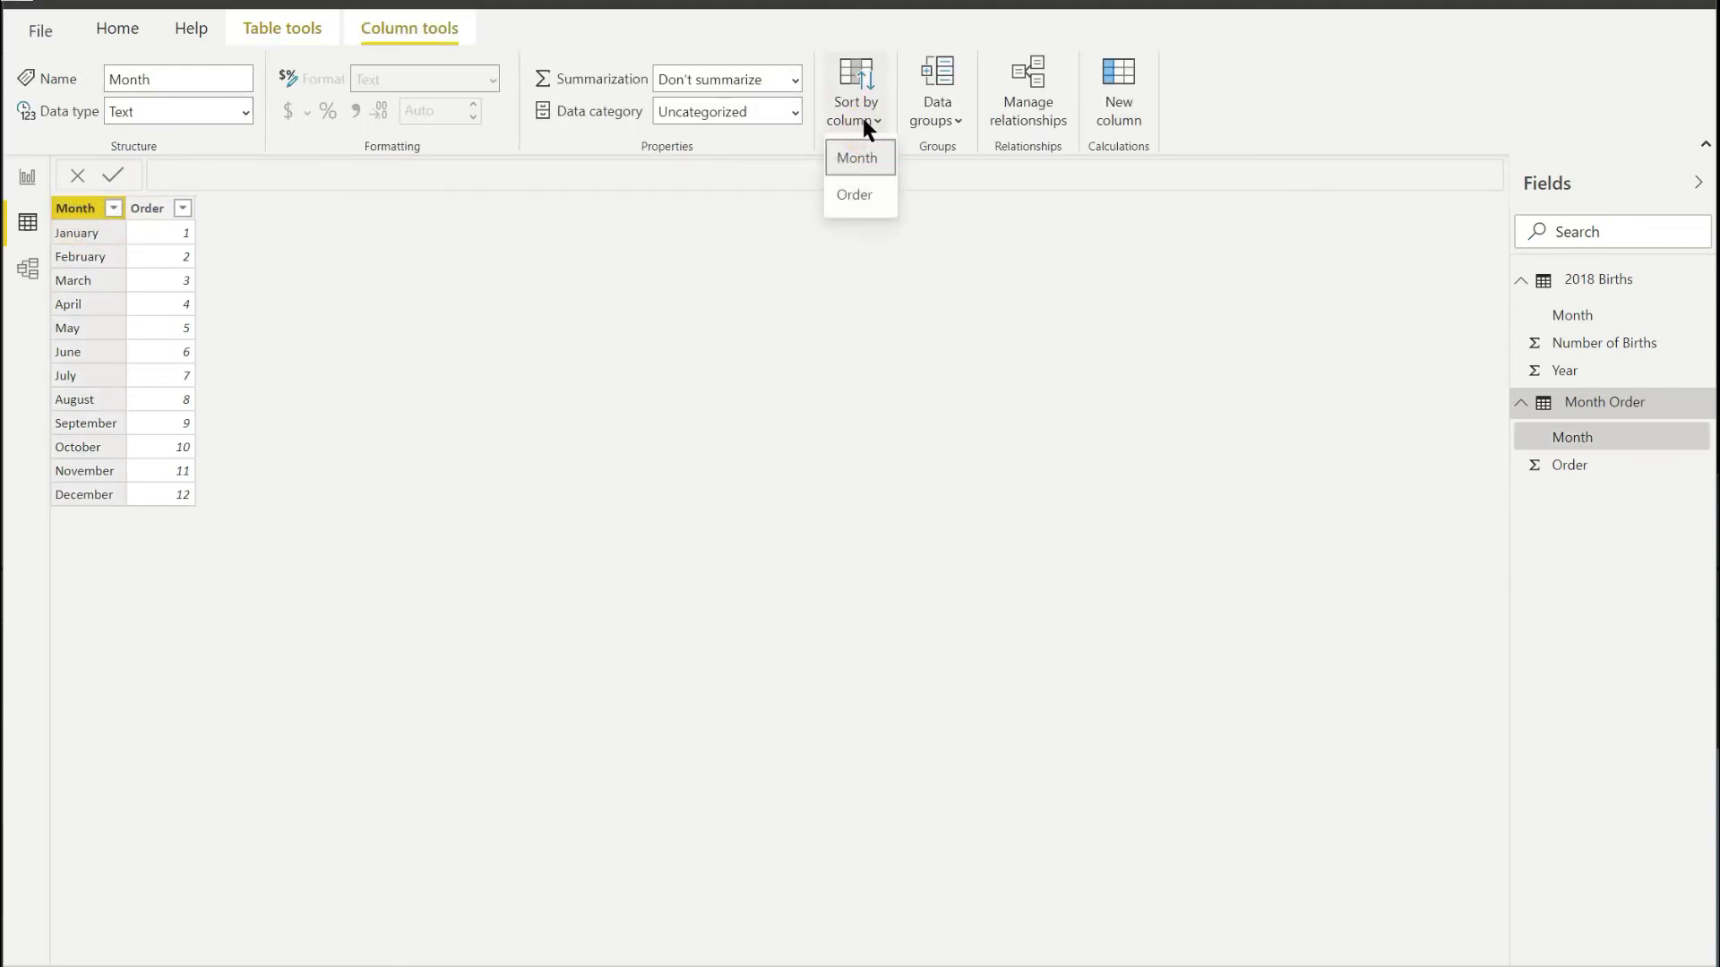
pyautogui.click(845, 197)
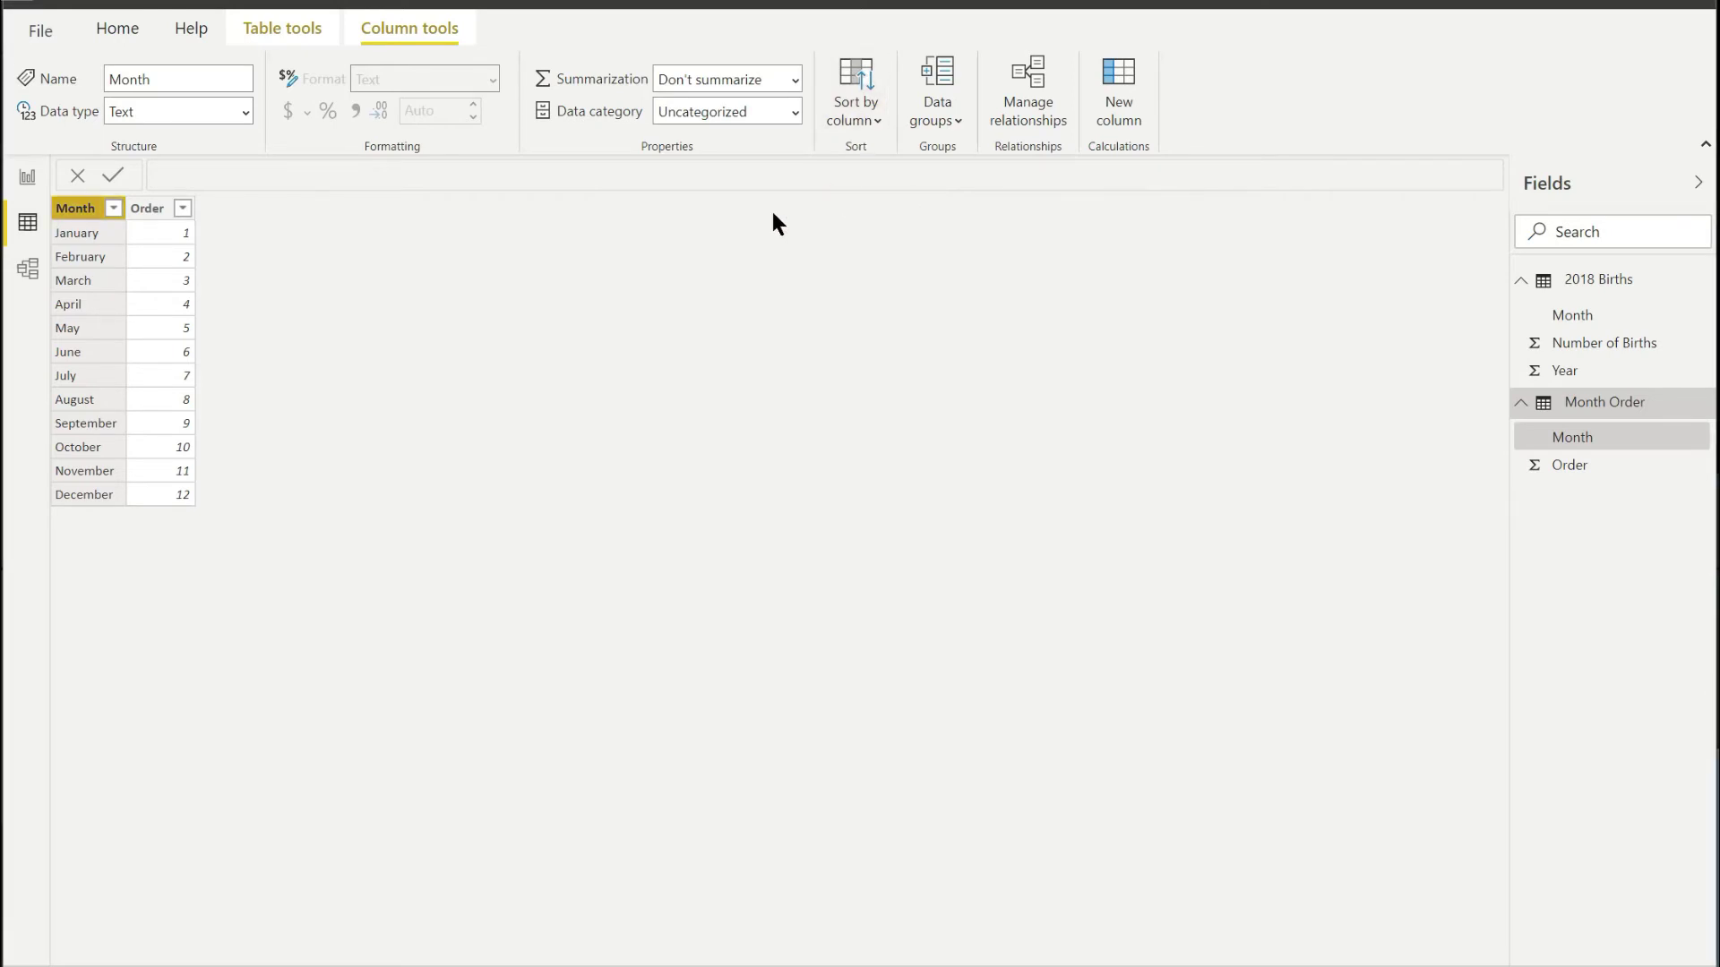
# Return to Report view and open Manage relationships from the Modeling ribbon
pyautogui.click(26, 184)
pyautogui.click(26, 185)
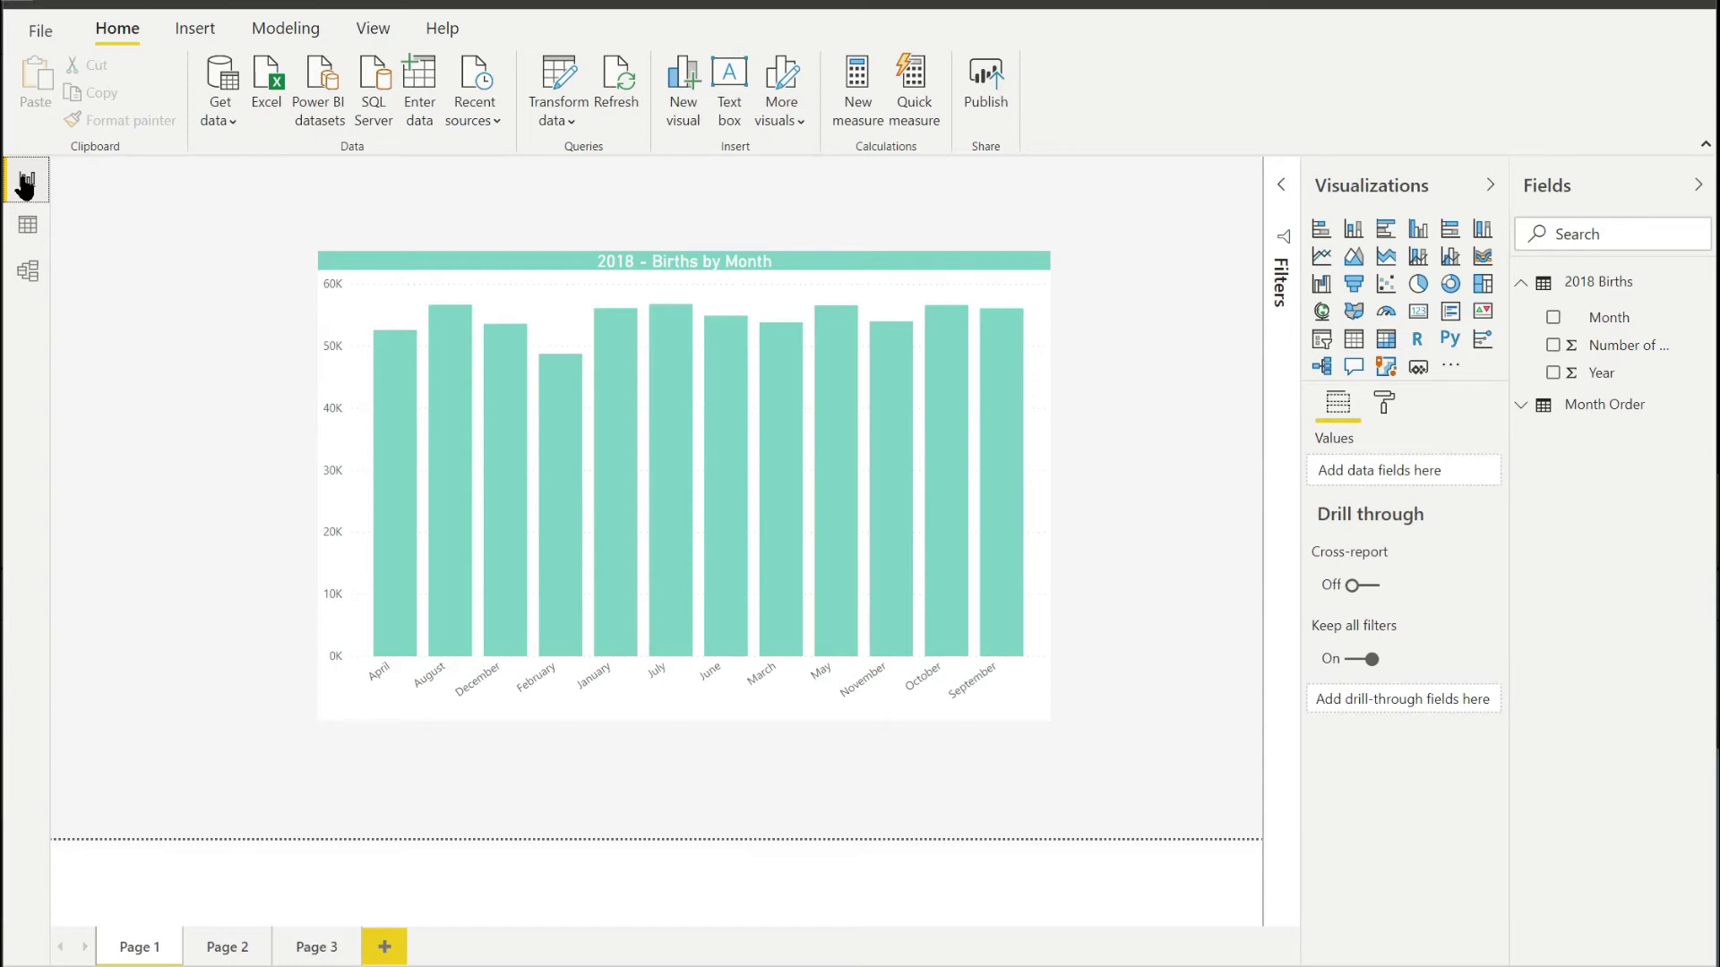
pyautogui.click(287, 25)
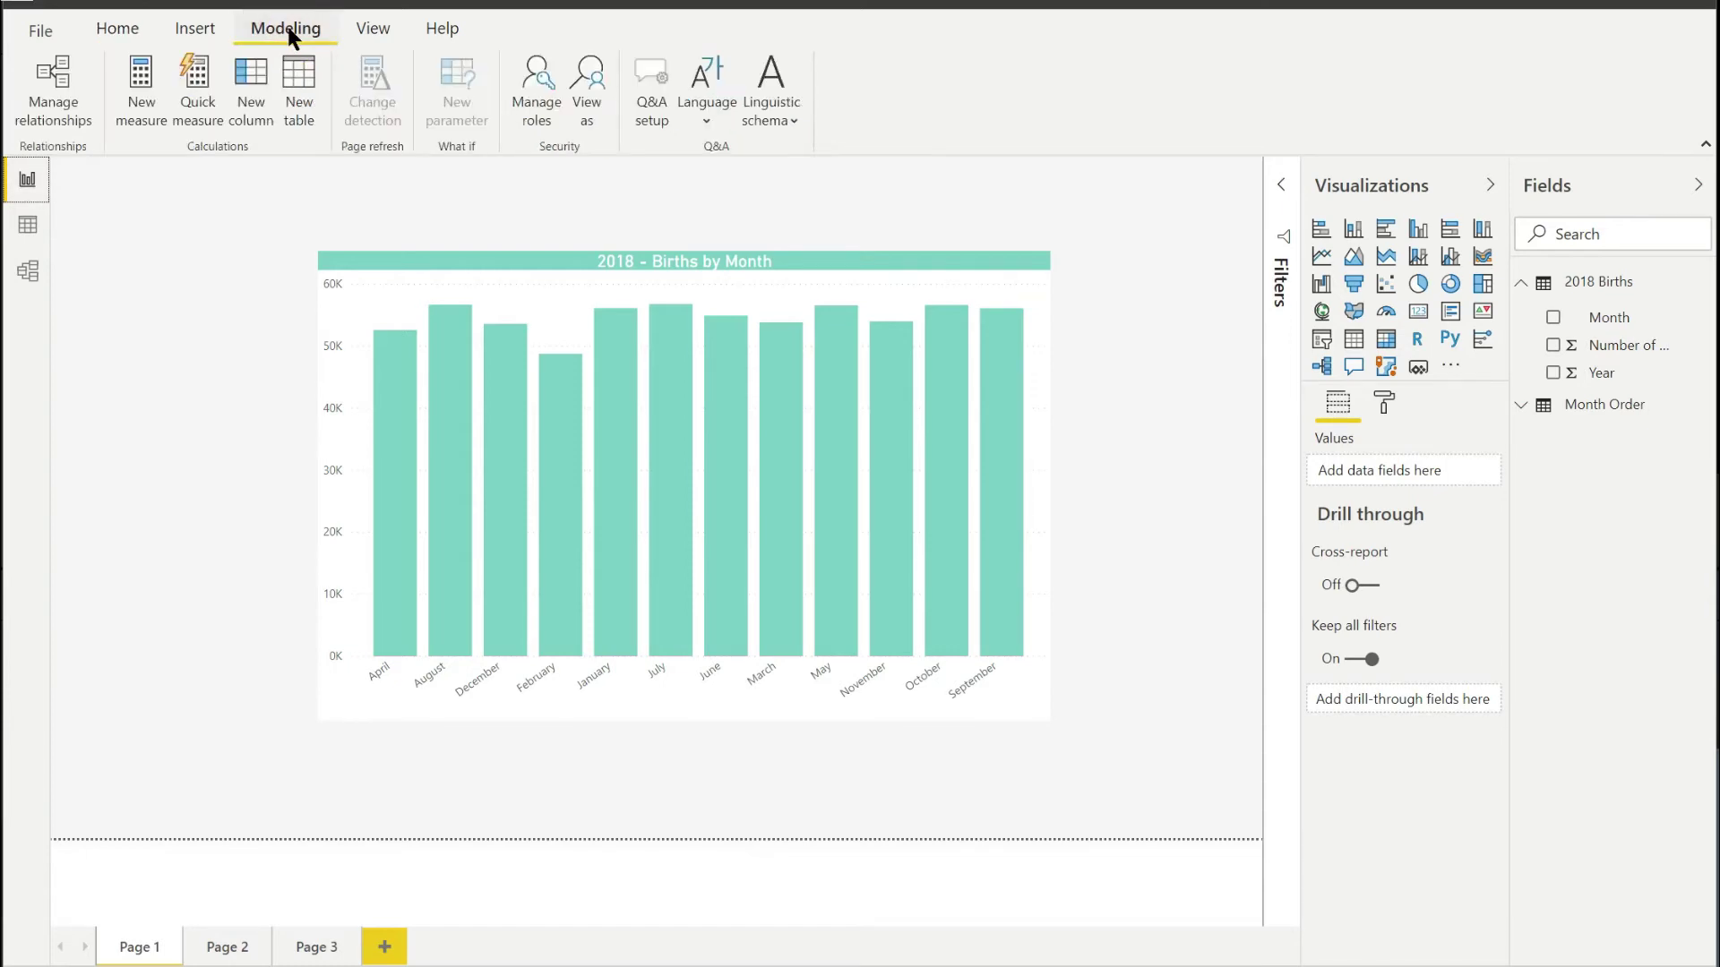
pyautogui.click(51, 75)
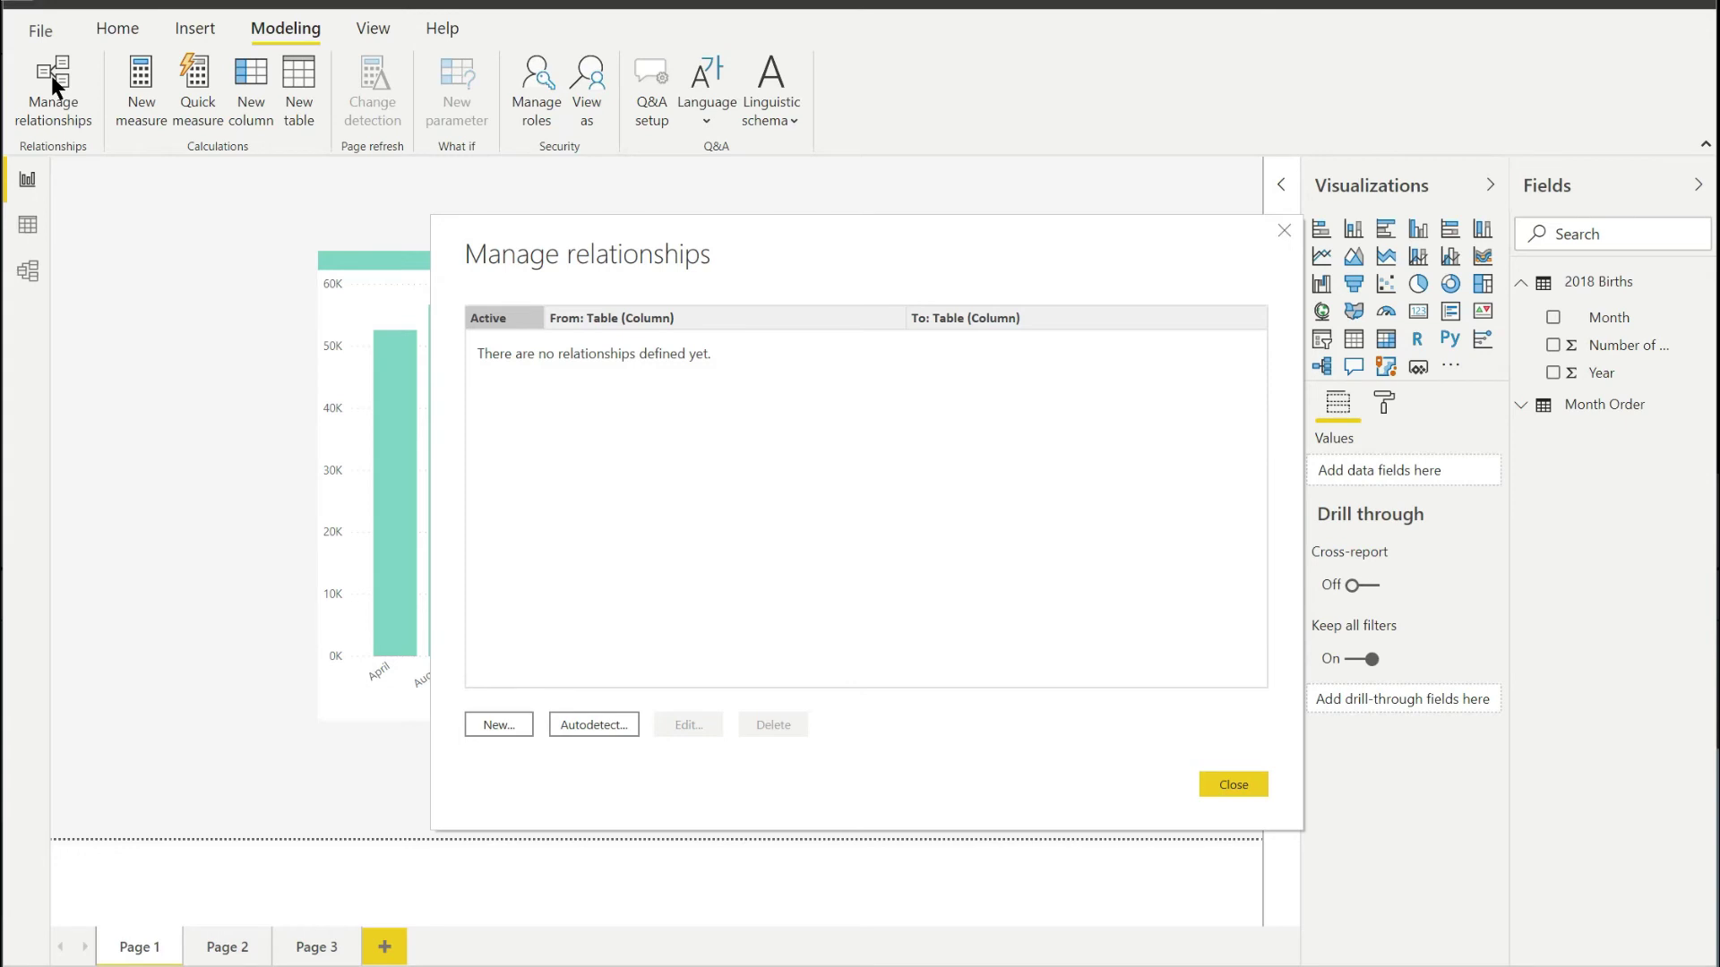
# Create a new relationship linking 2018 Births Month to Month Order Month
pyautogui.click(500, 724)
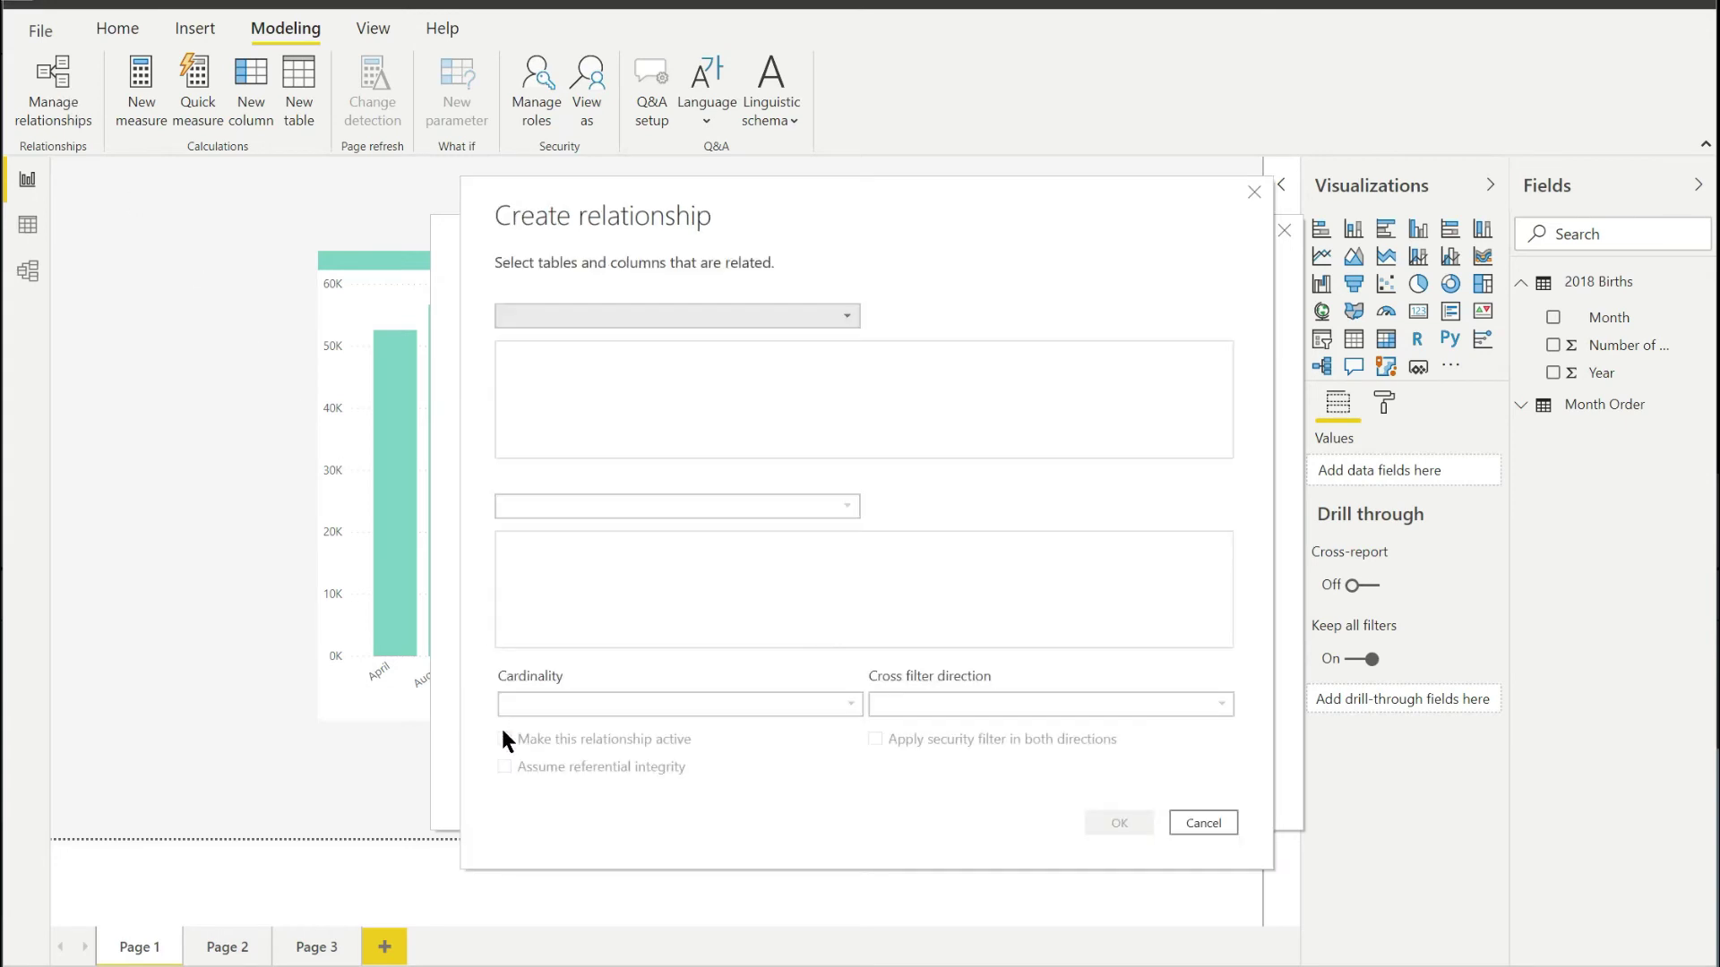
pyautogui.click(588, 318)
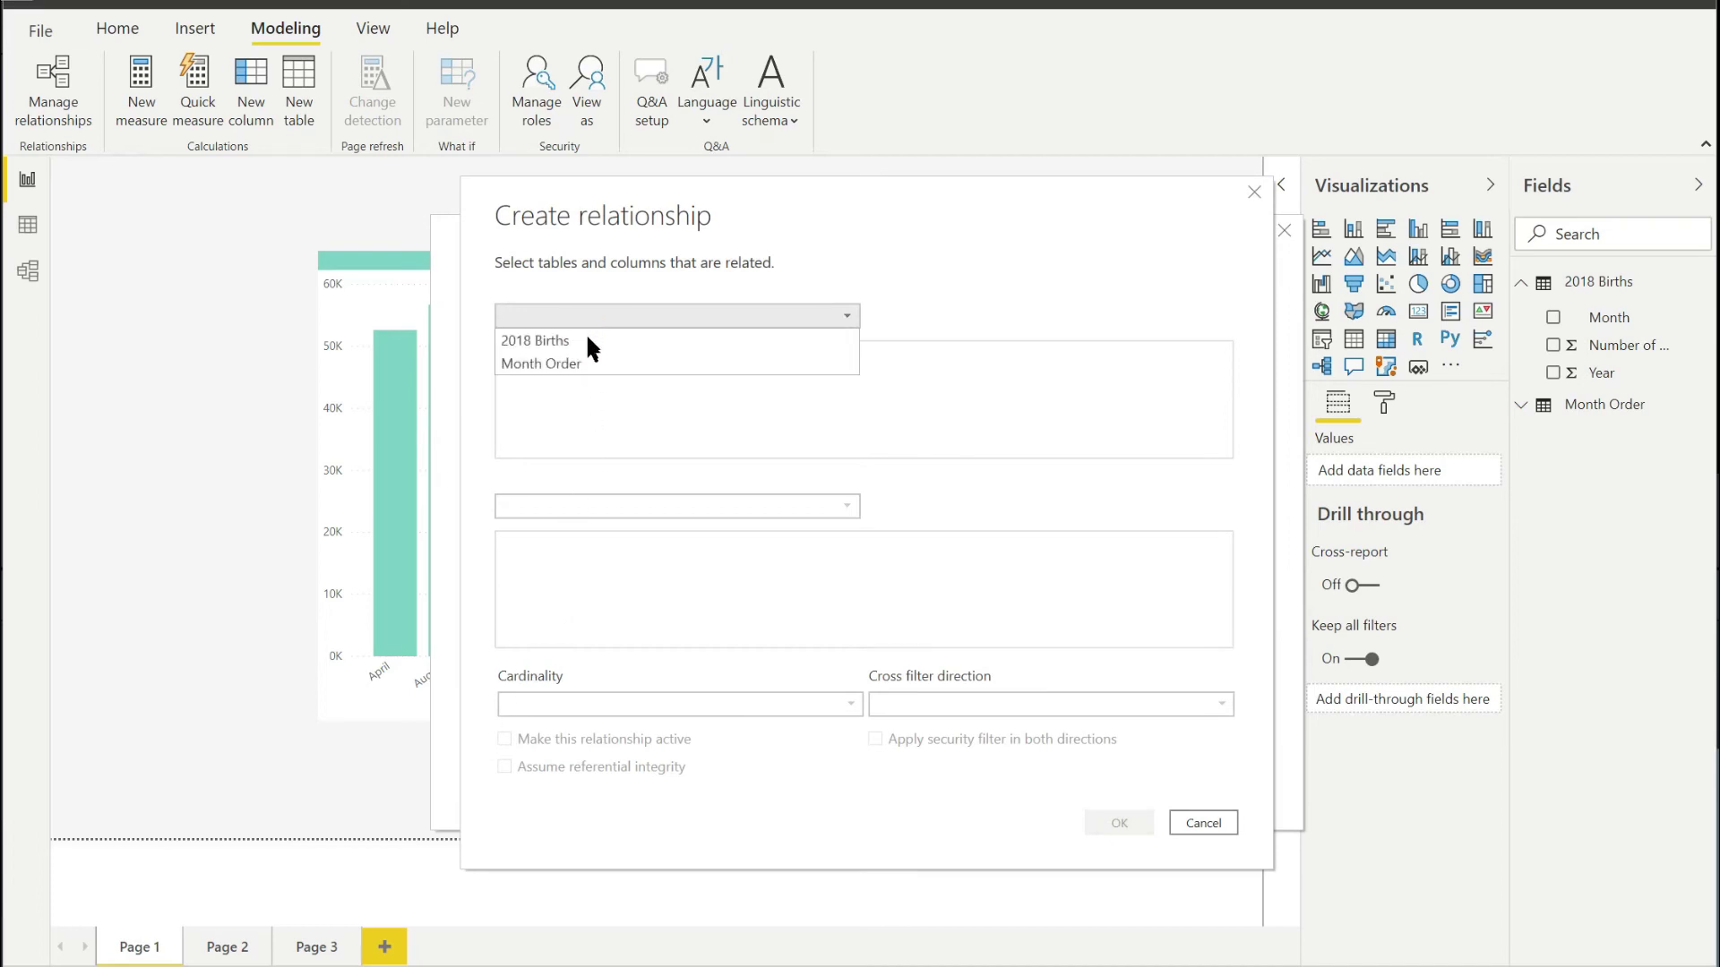
pyautogui.click(588, 342)
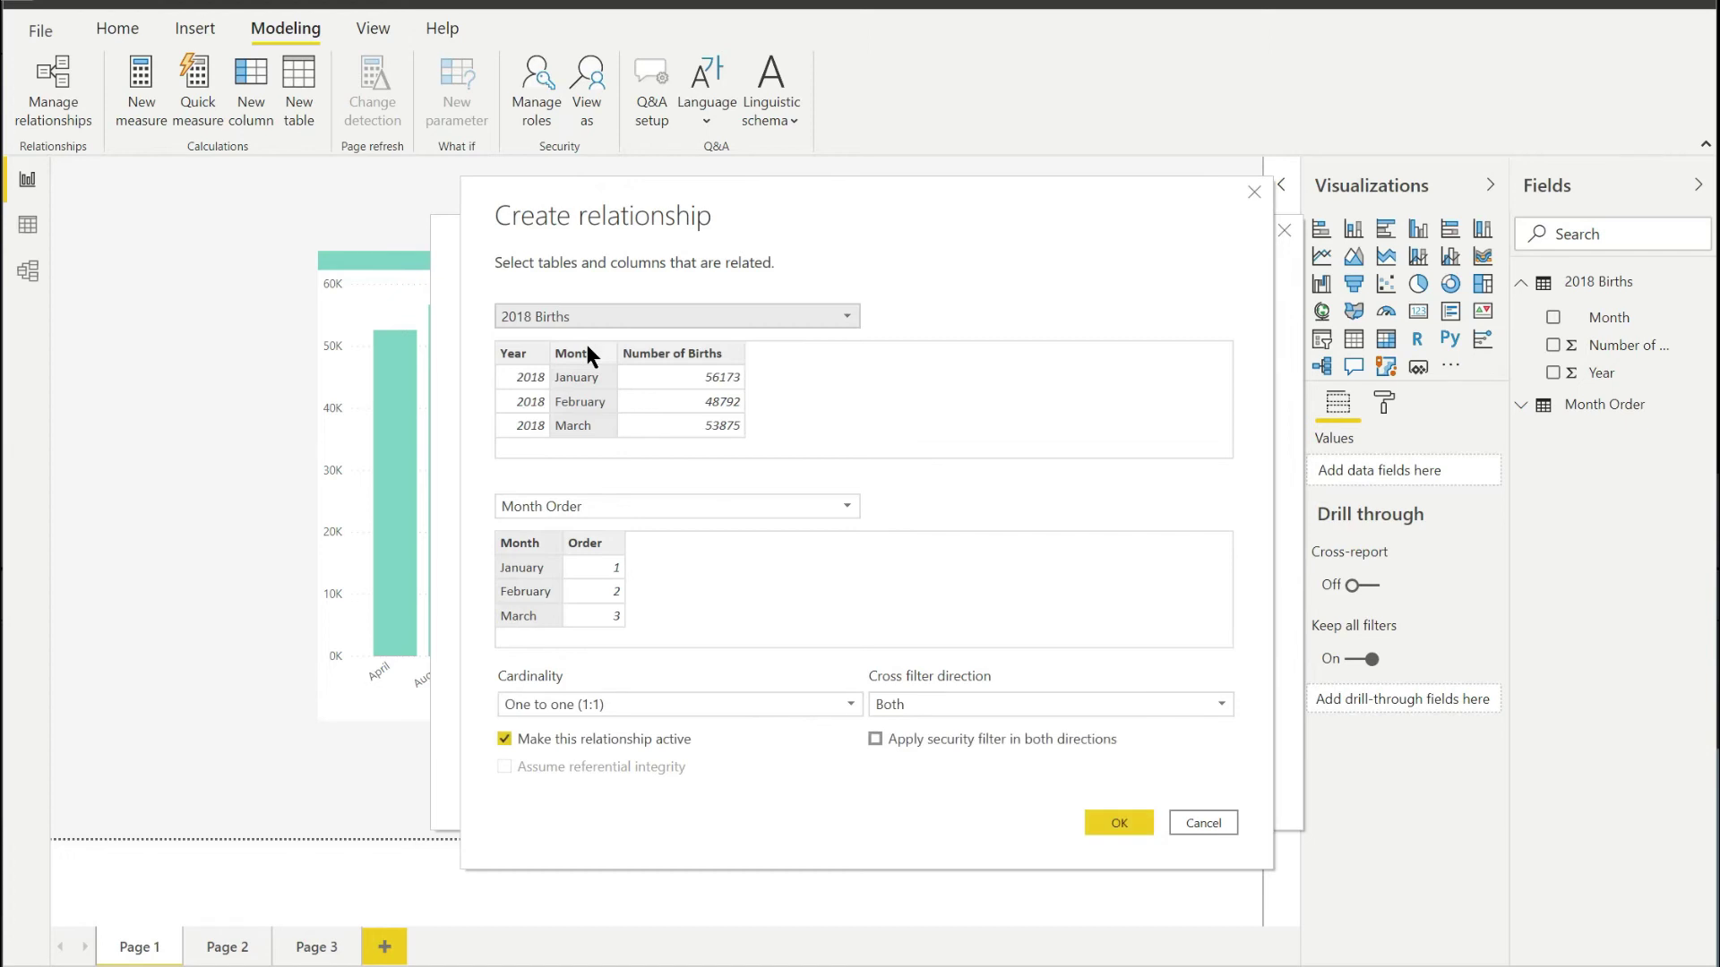
pyautogui.click(585, 506)
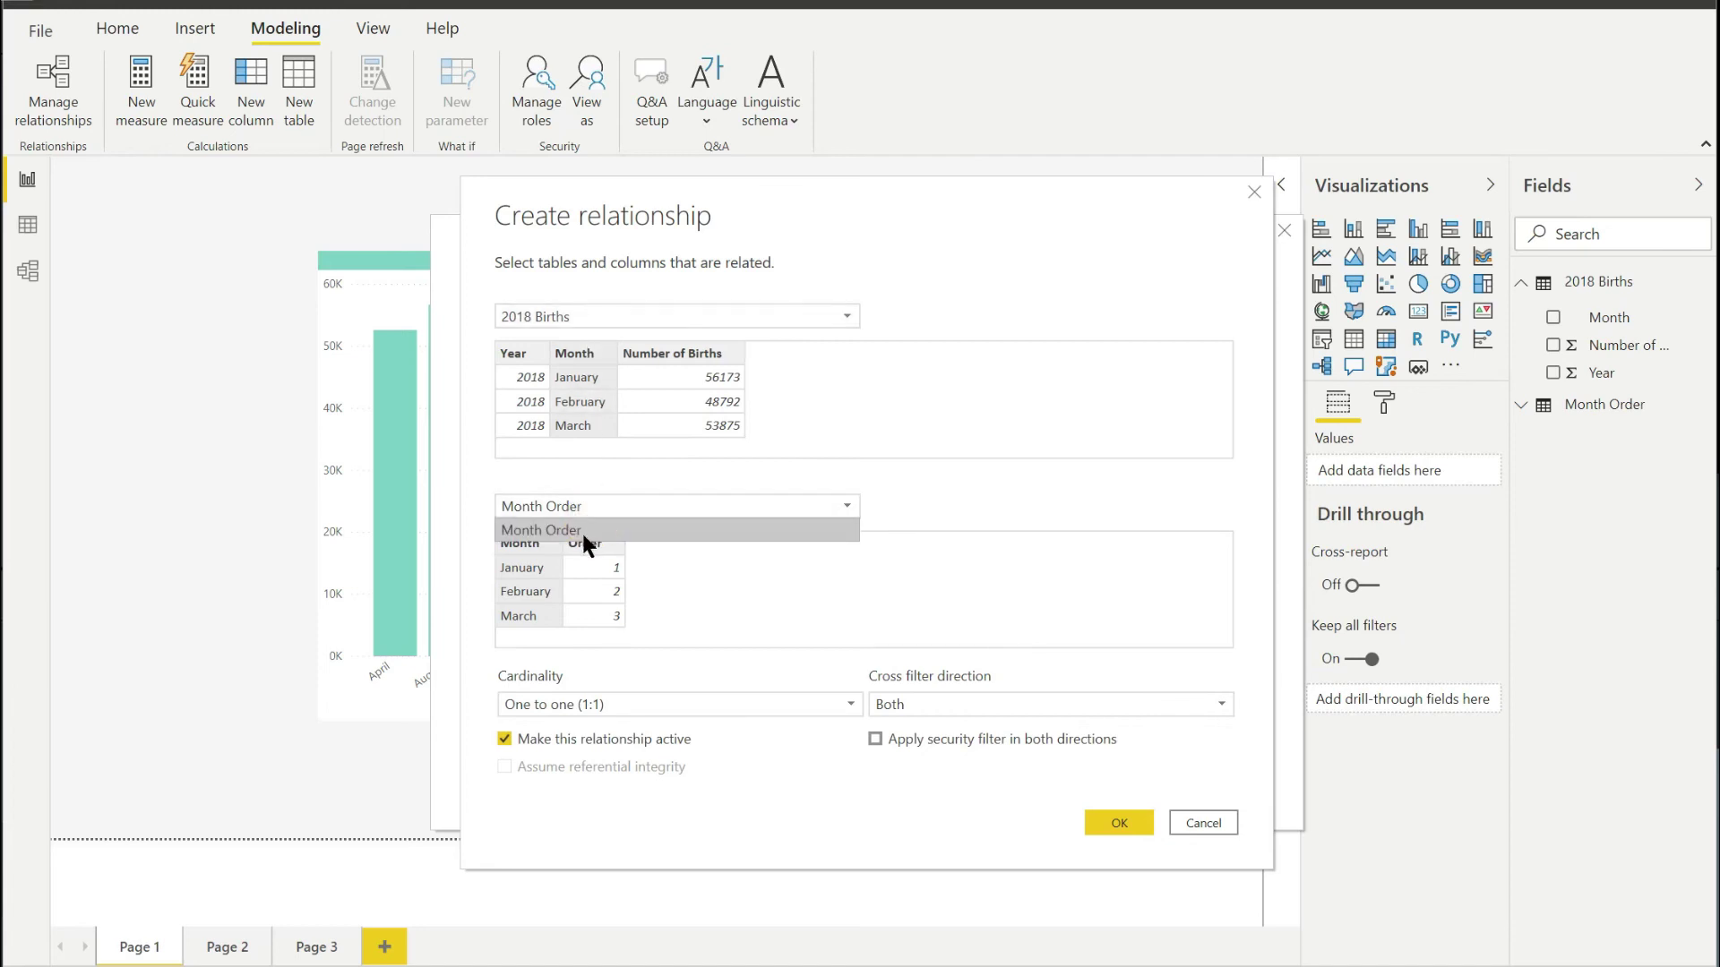
pyautogui.click(582, 534)
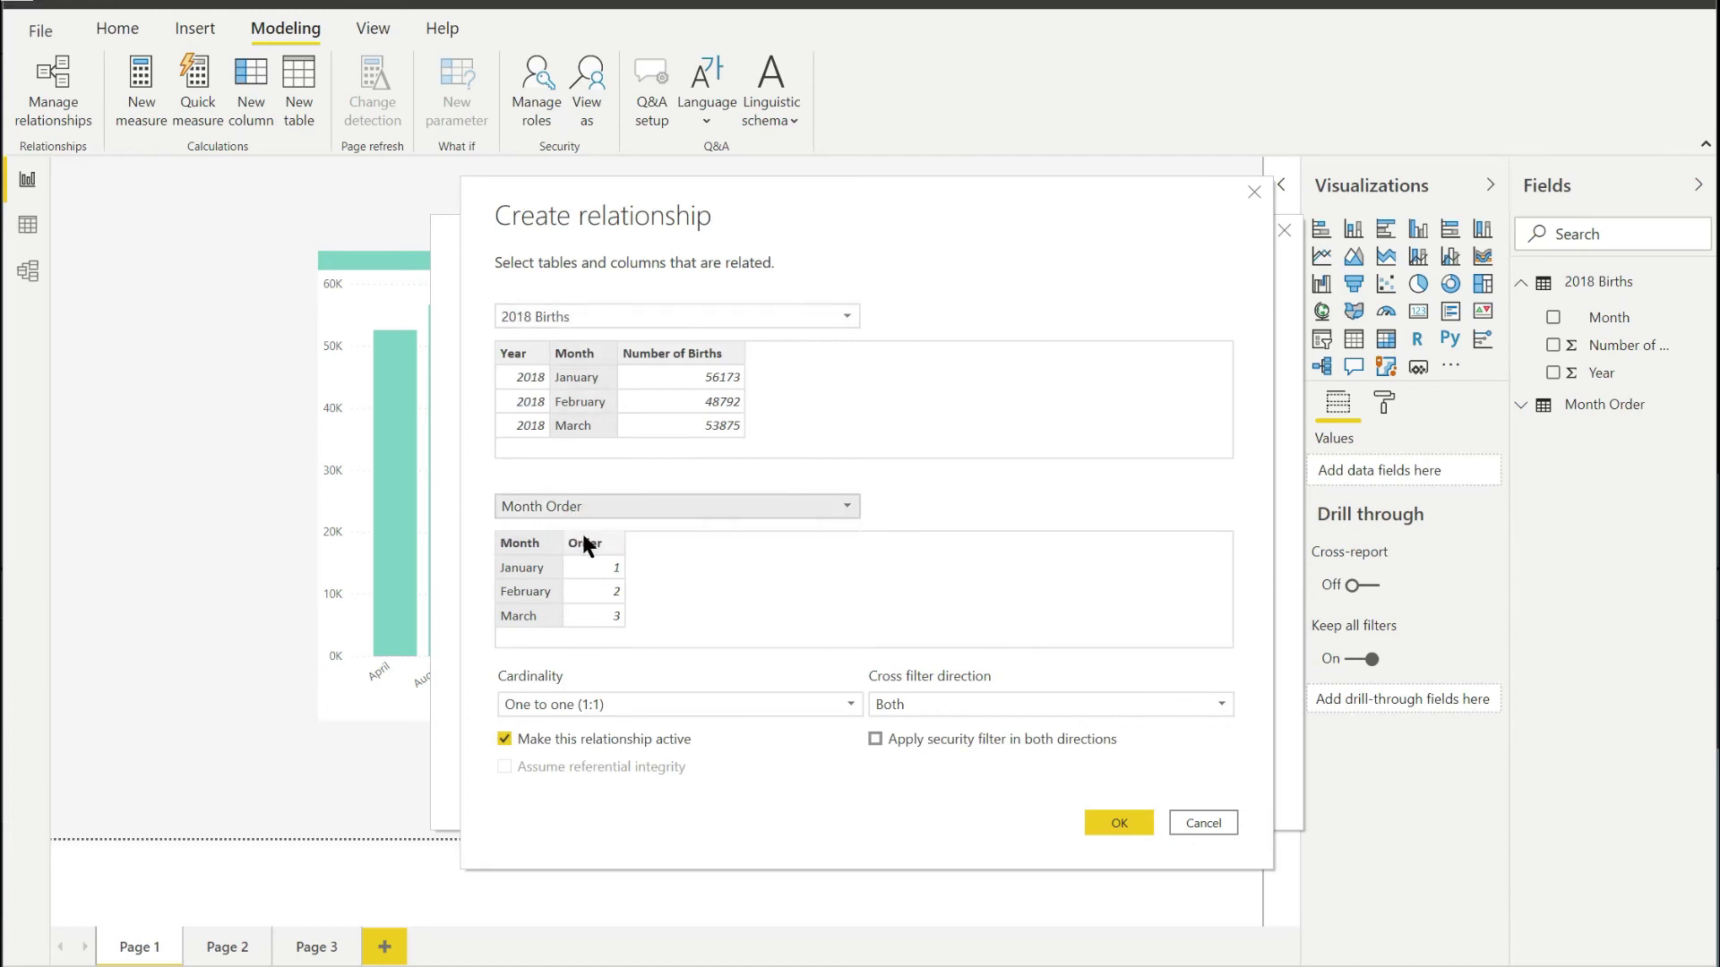
pyautogui.click(573, 355)
pyautogui.click(533, 543)
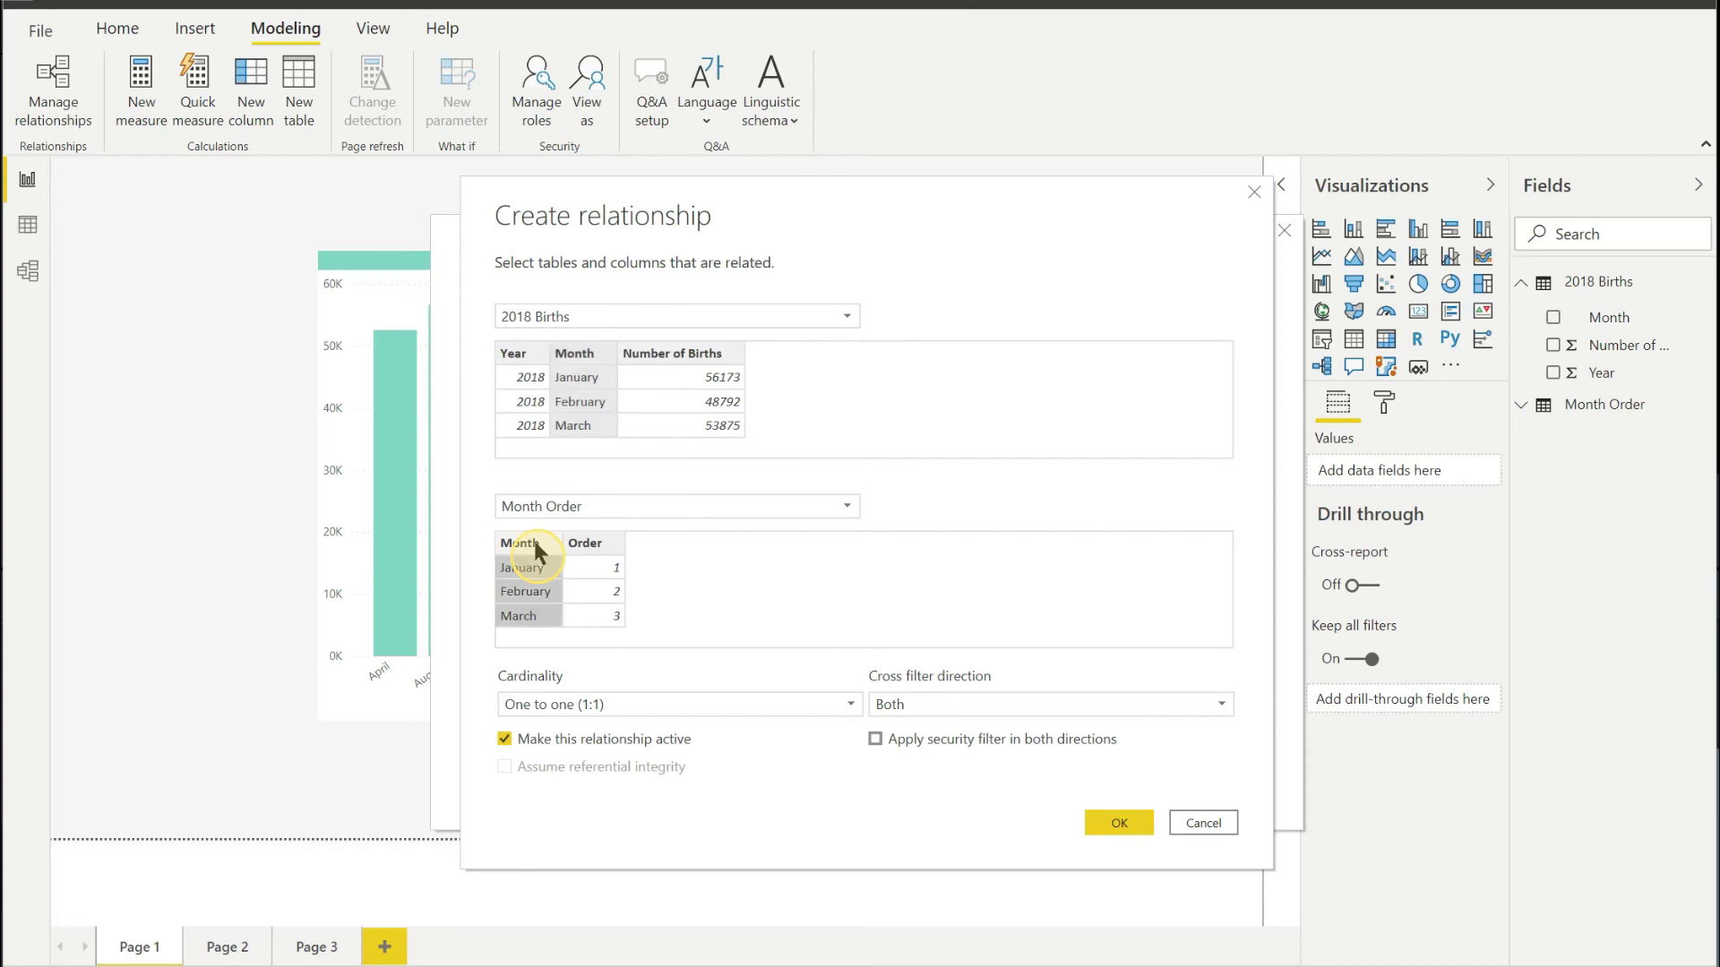
pyautogui.click(1119, 822)
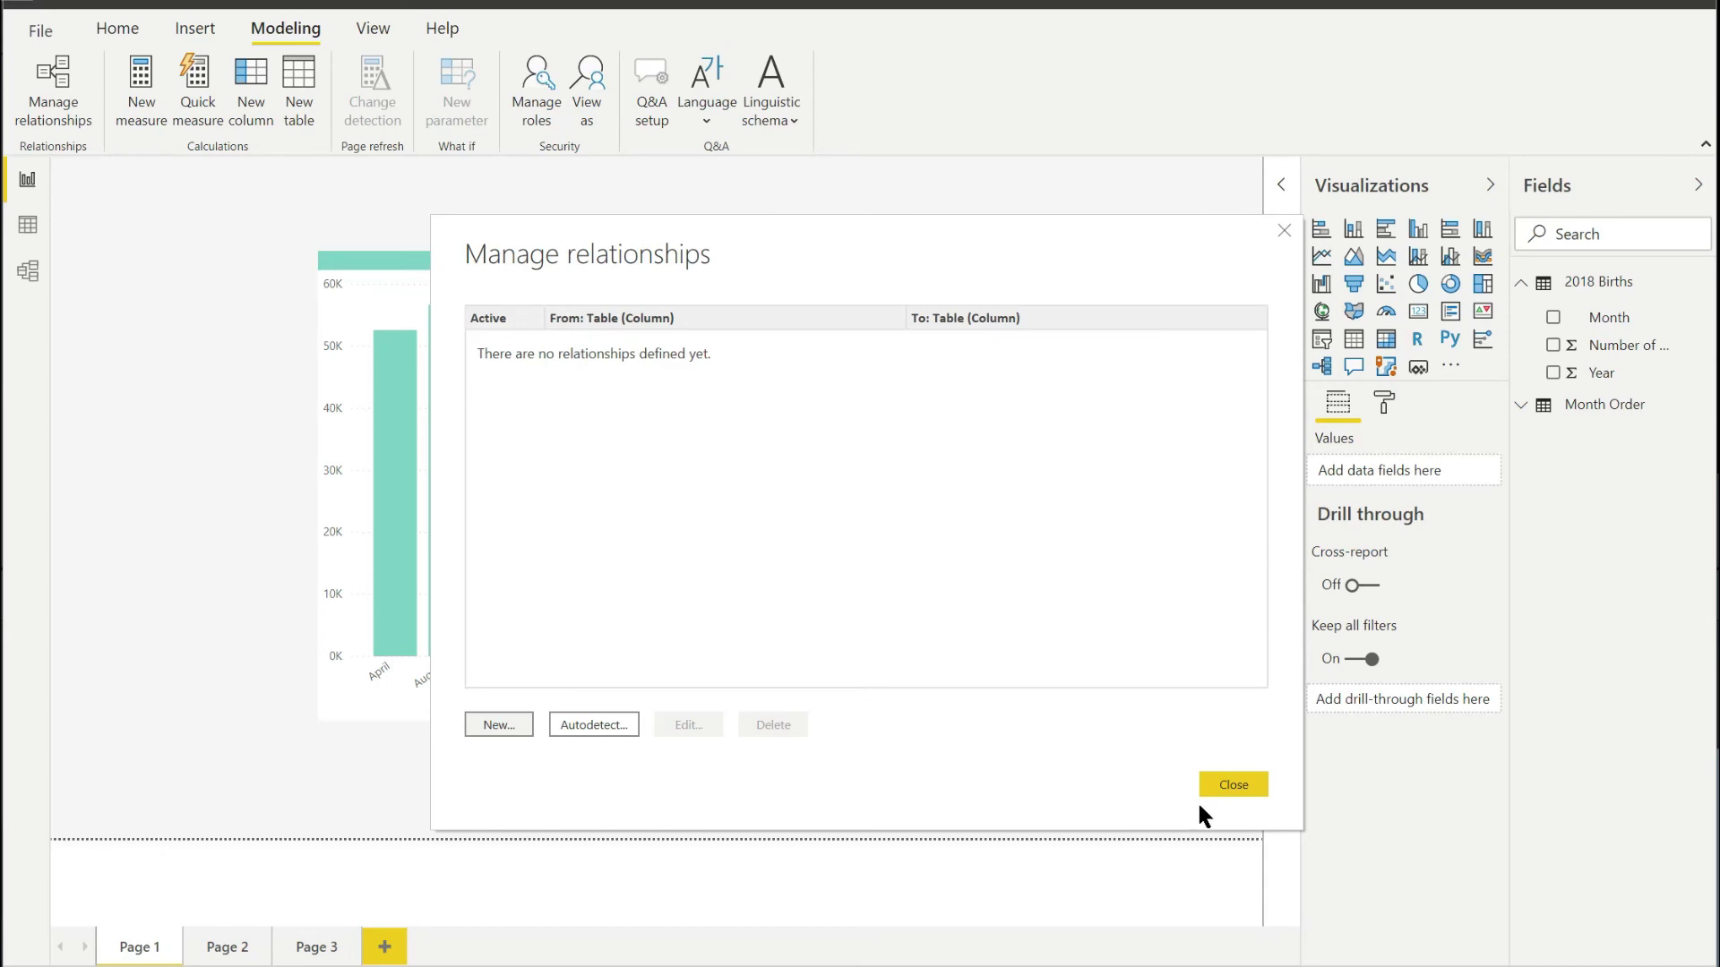
# Replace the chart's axis field with Month Order's Month so bars run January to December
pyautogui.click(1244, 783)
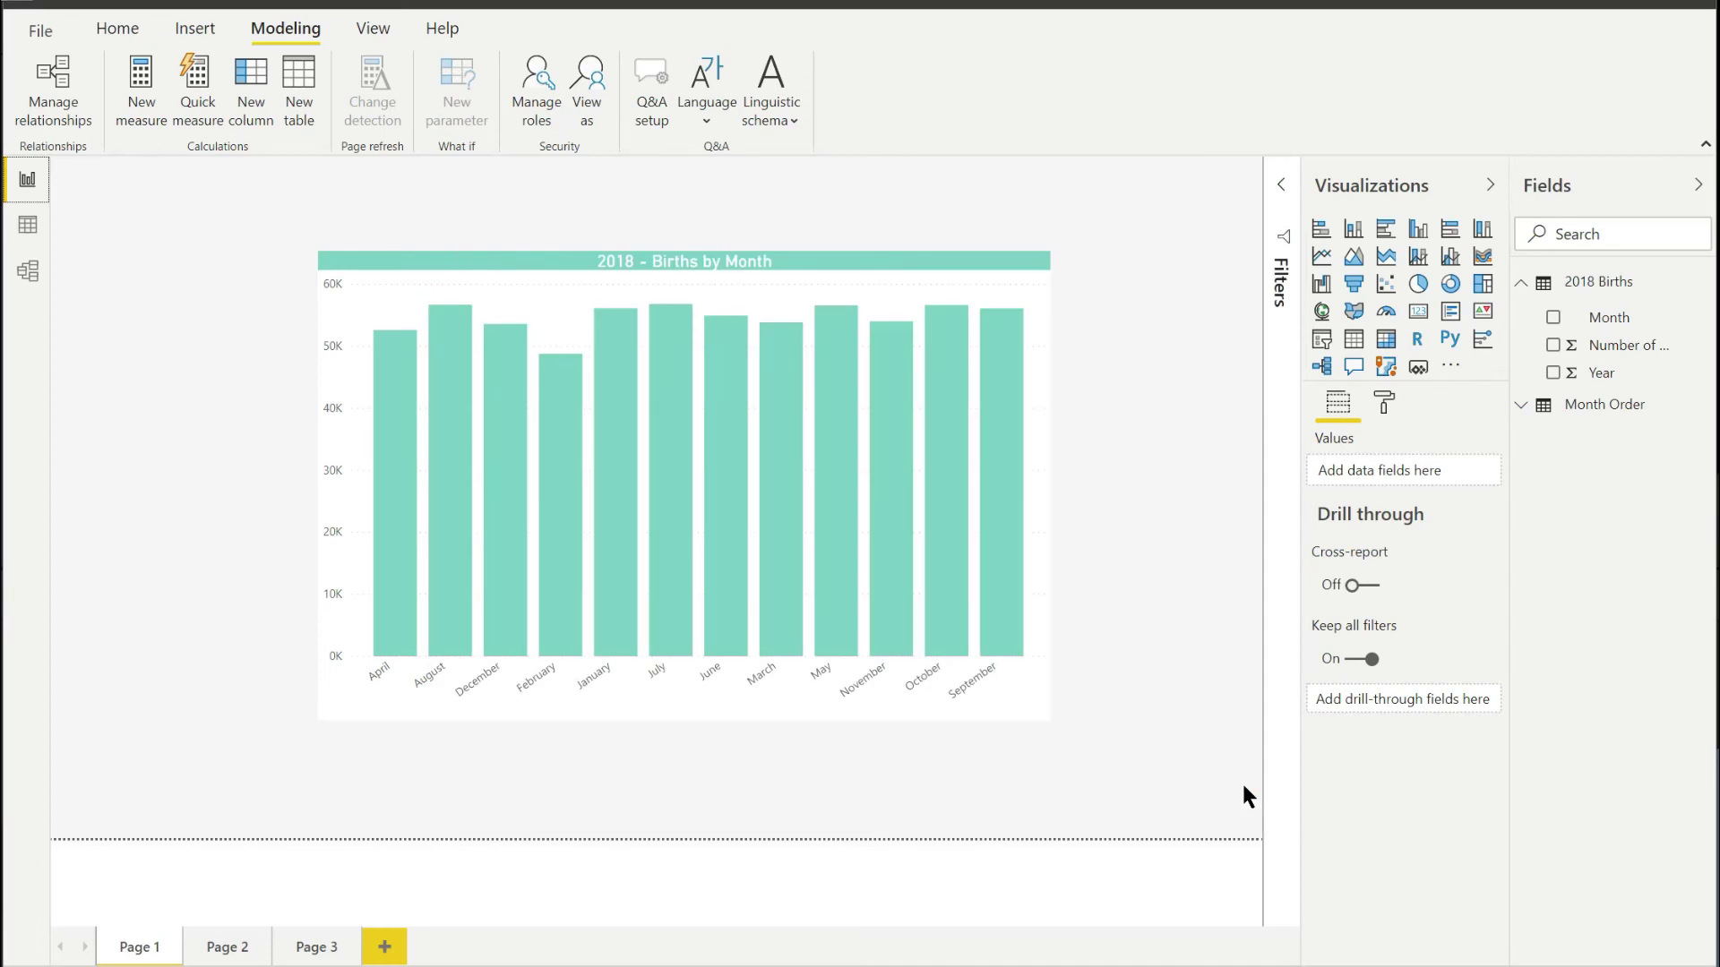
pyautogui.click(913, 258)
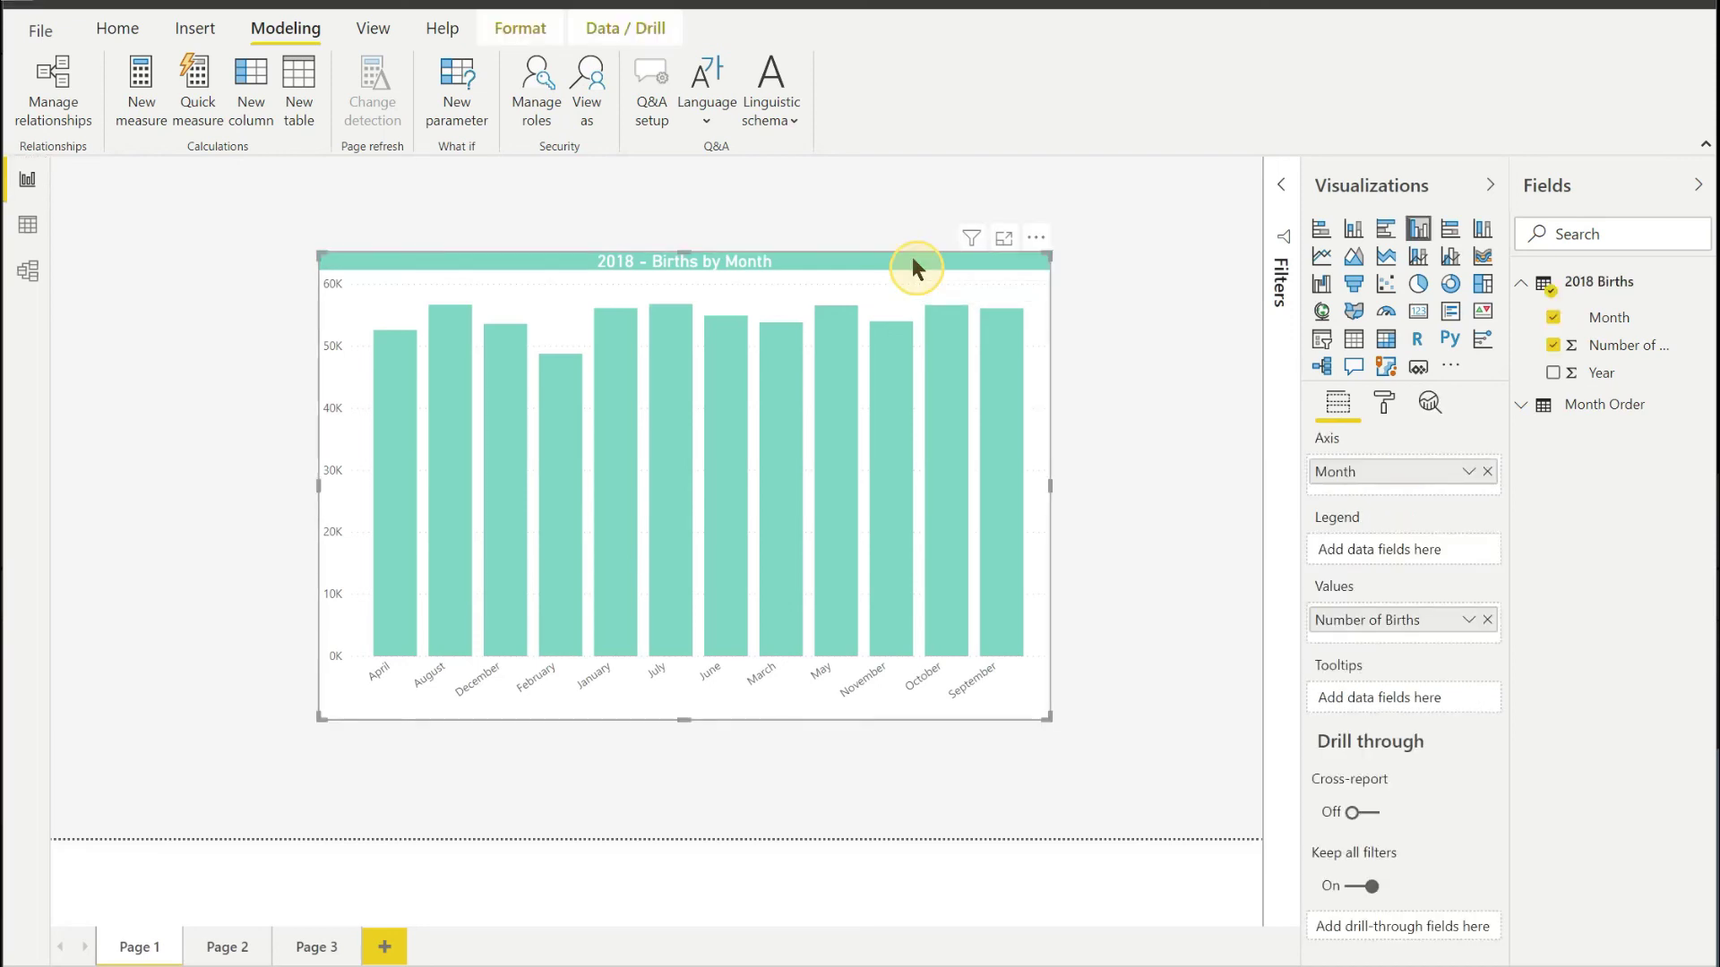
pyautogui.click(1487, 472)
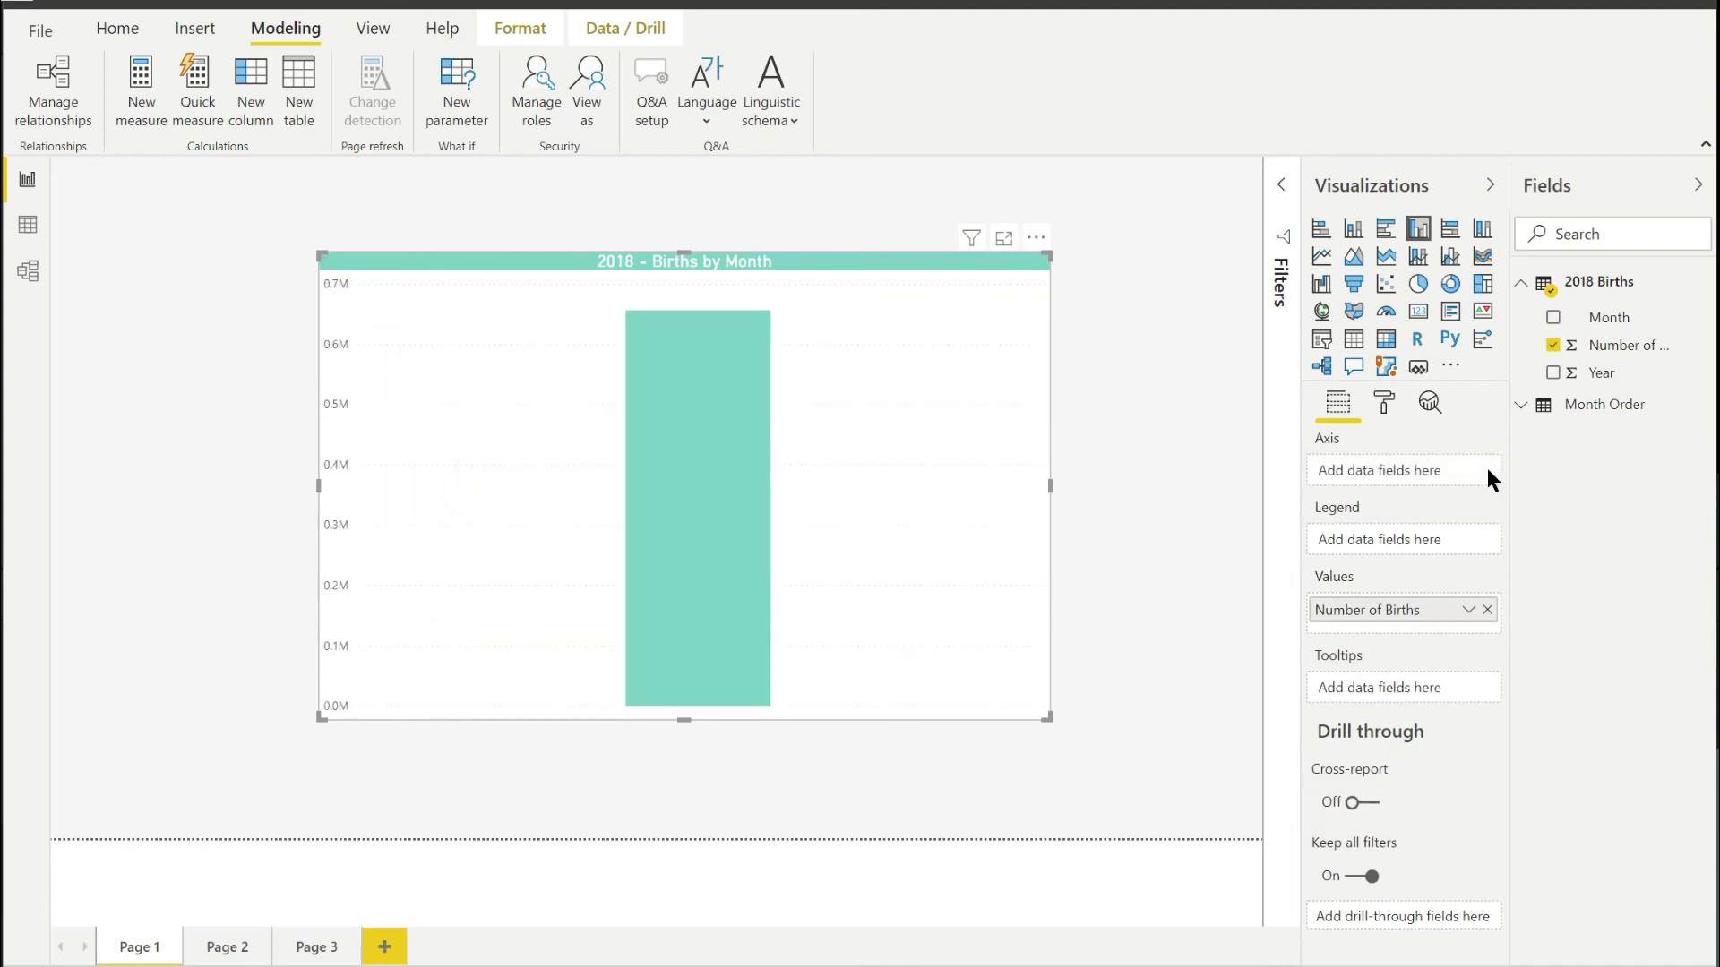
pyautogui.click(1520, 408)
pyautogui.moveTo(1606, 442); pyautogui.dragTo(1414, 484)
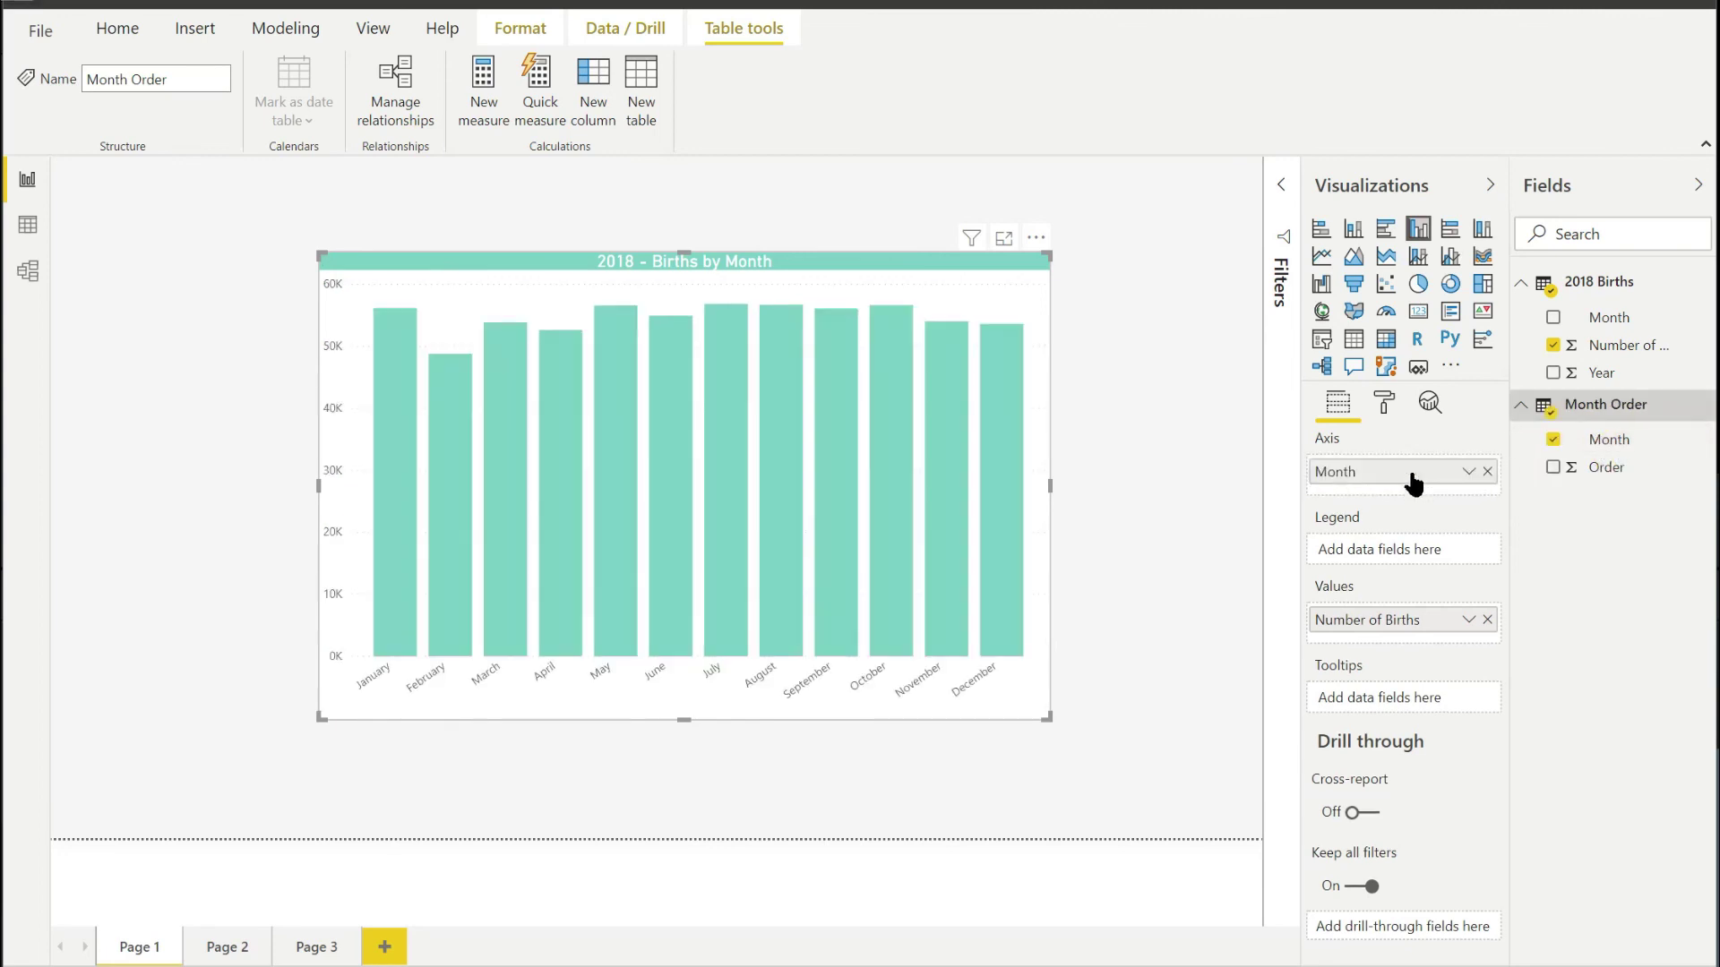
pyautogui.click(325, 788)
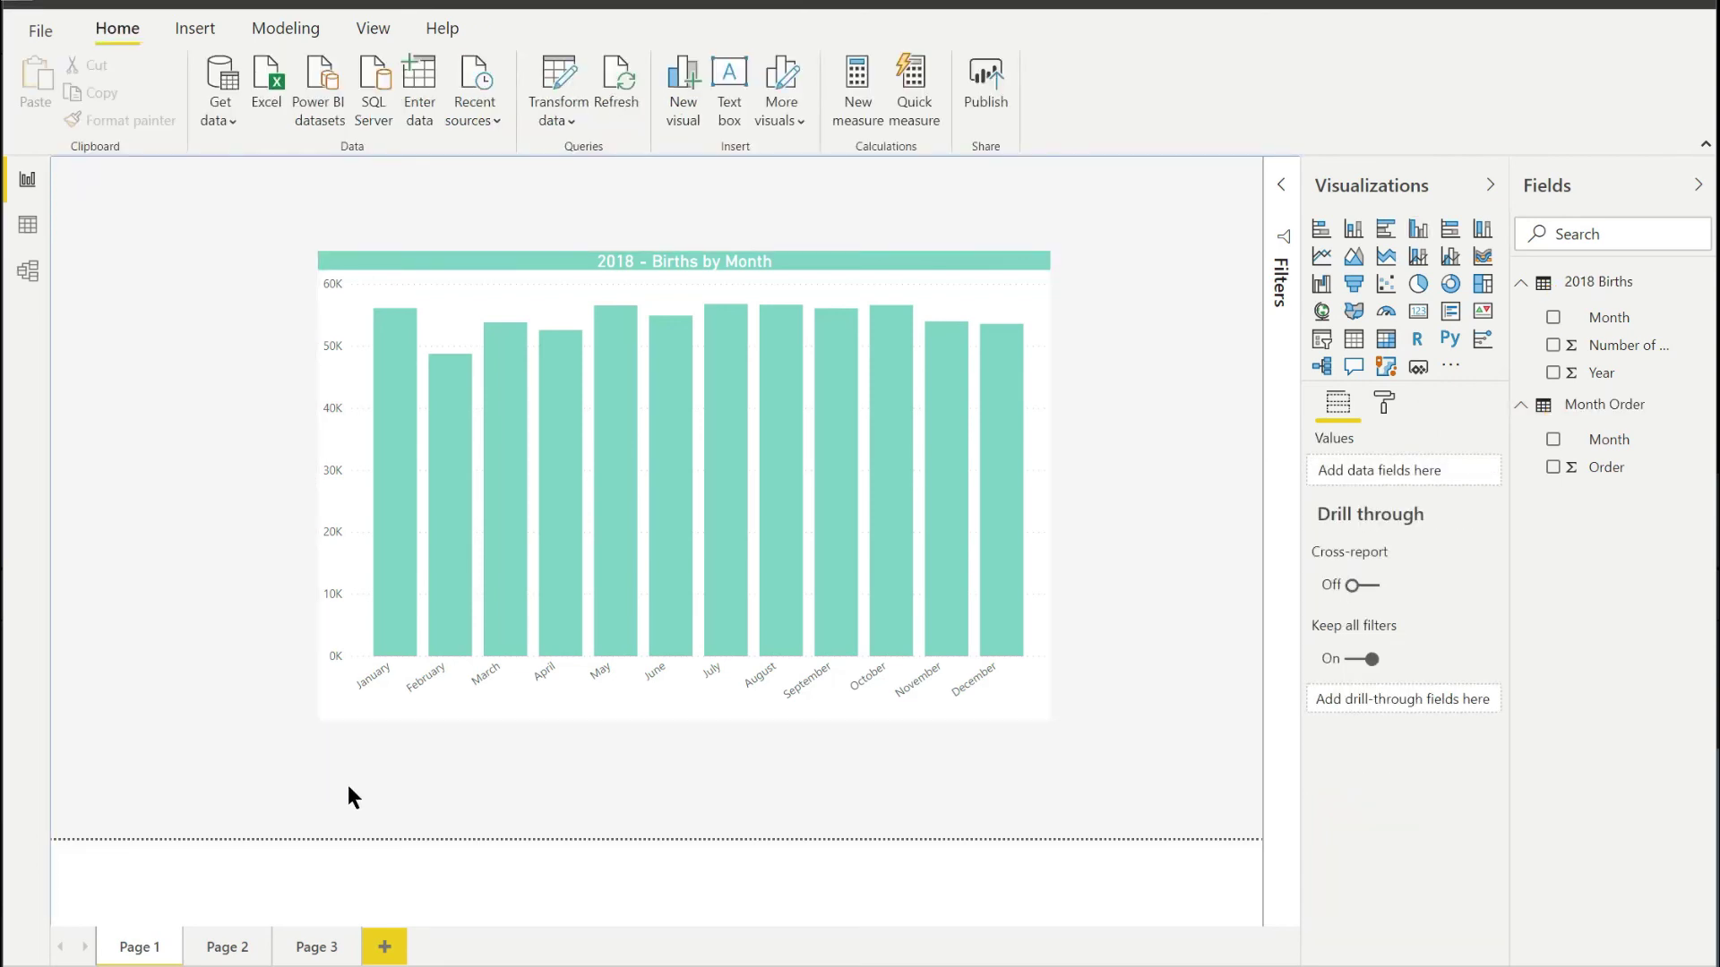